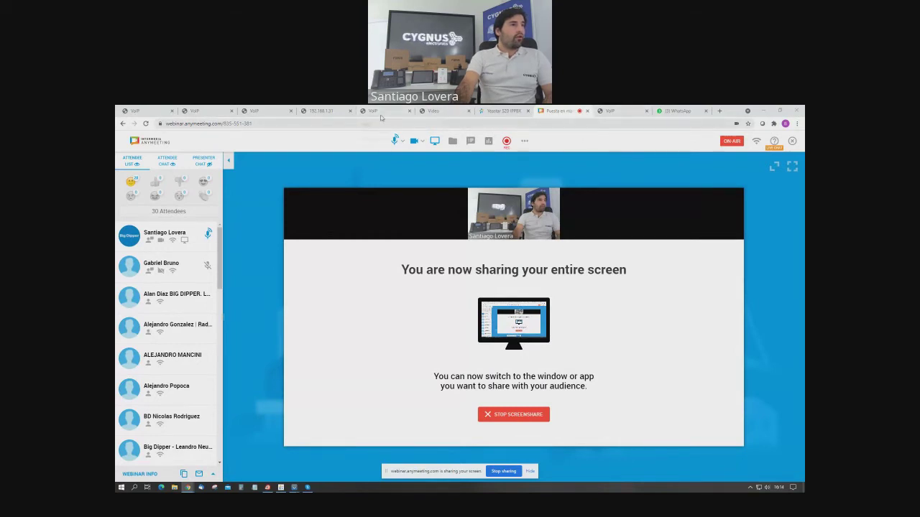
# Switch from AnyMeeting to the phone's web configuration page in Chrome.
pyautogui.click(194, 111)
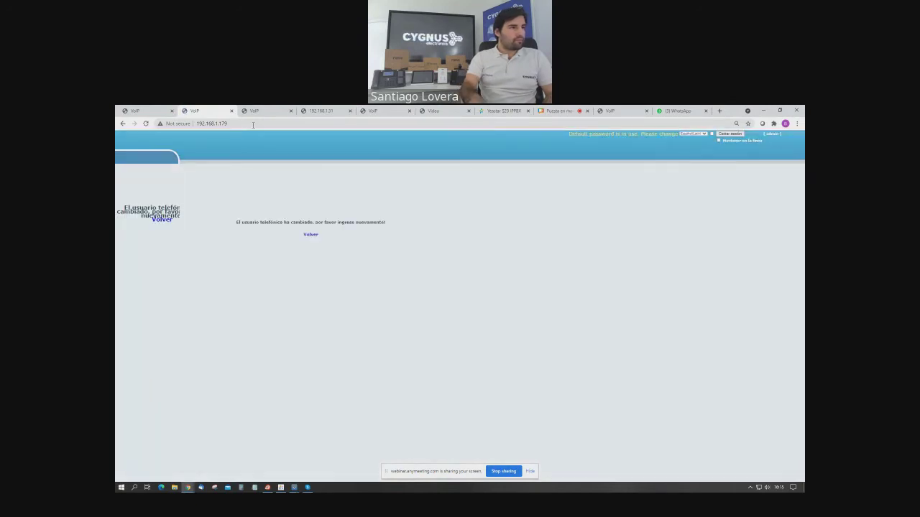
# Log in to the 192.168.1.179 phone with user name ADMIN and the administrator password.
pyautogui.click(310, 234)
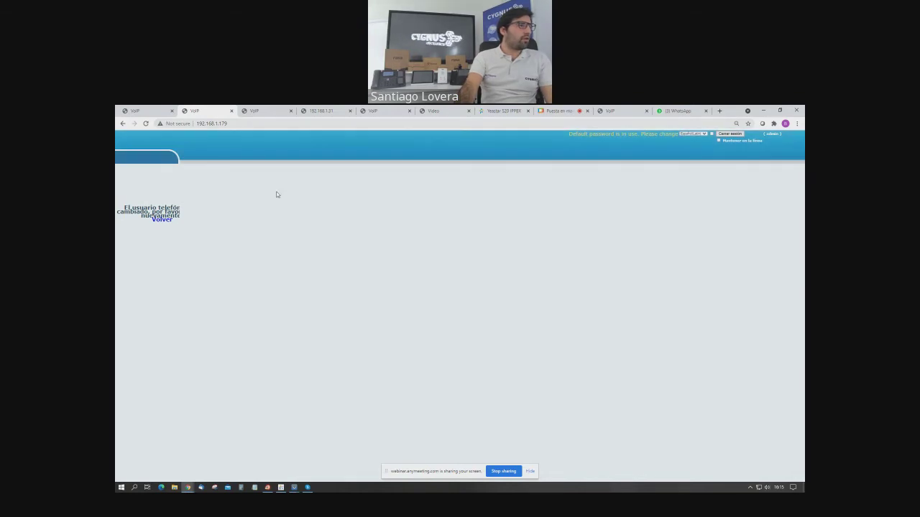
pyautogui.click(215, 124)
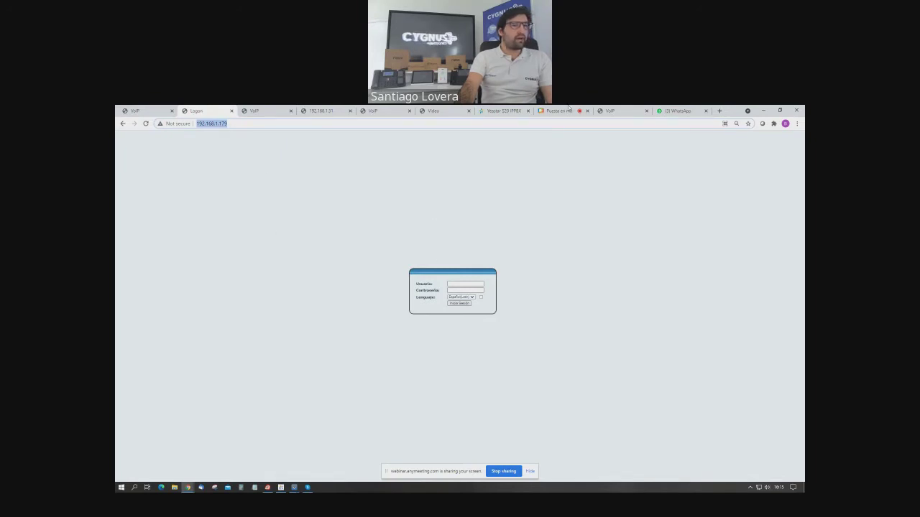
pyautogui.click(454, 284)
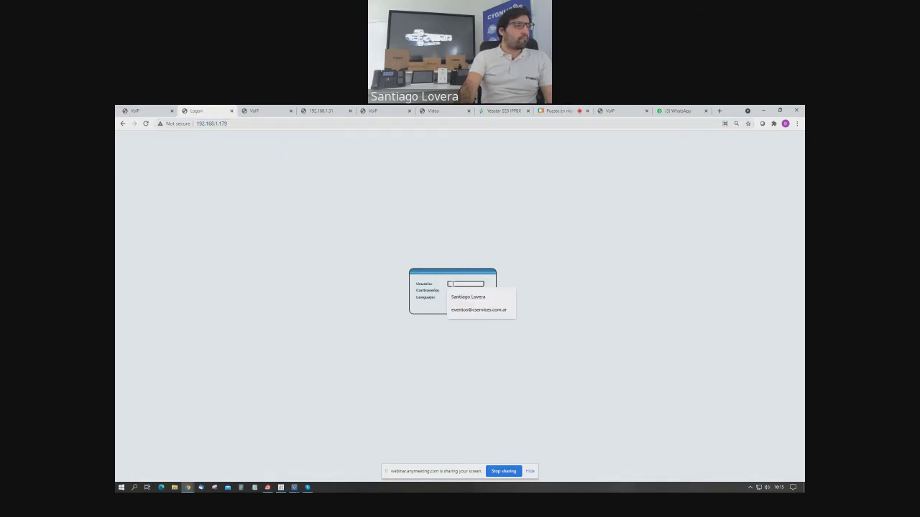
pyautogui.write('ADMIN')
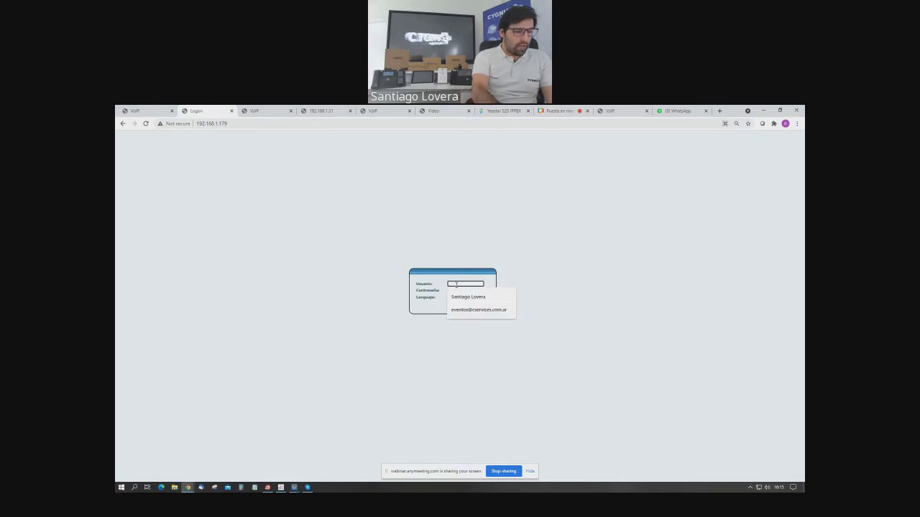
pyautogui.press('Tab')
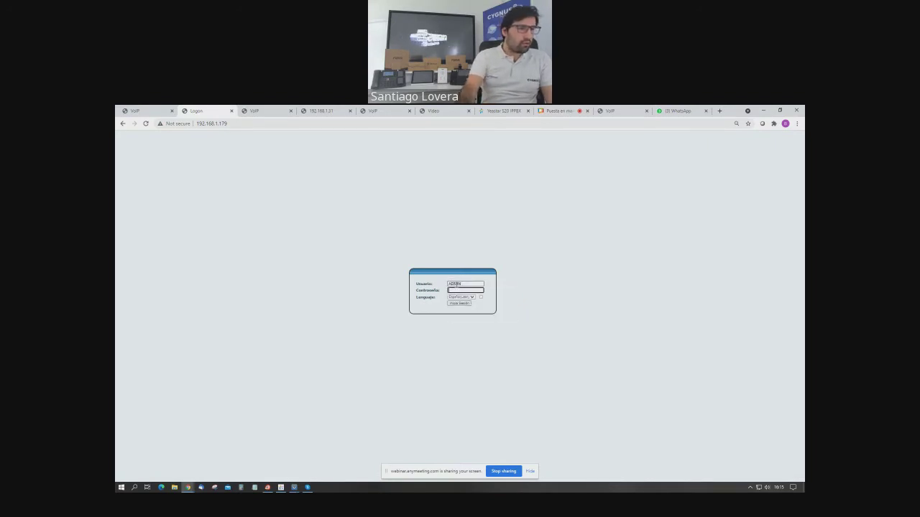
pyautogui.click(468, 285)
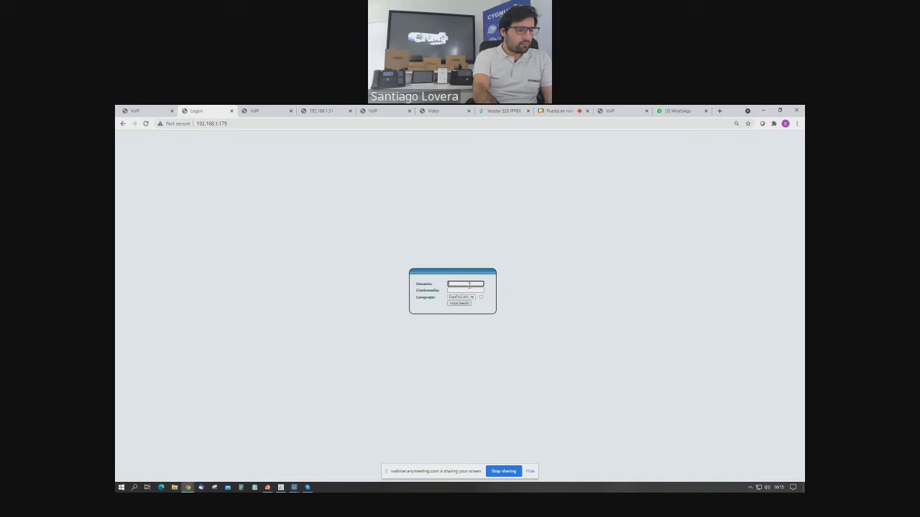
pyautogui.press('Tab')
pyautogui.write('admin')
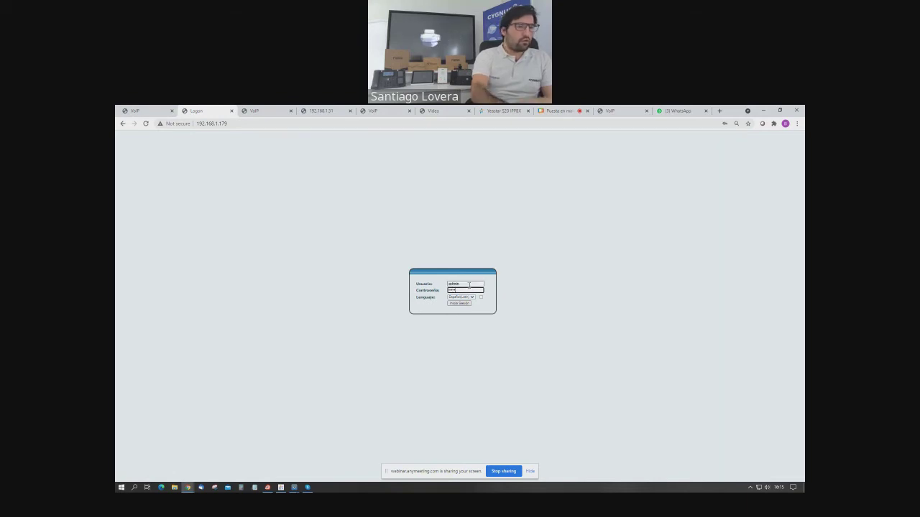
pyautogui.press('Return')
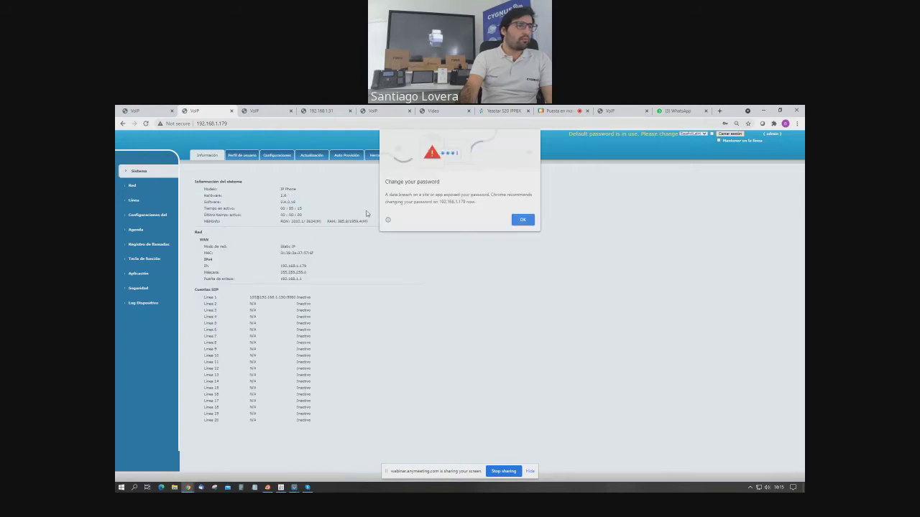
# Dismiss Chrome's change-password warning to reveal the phone's system information page.
pyautogui.click(522, 218)
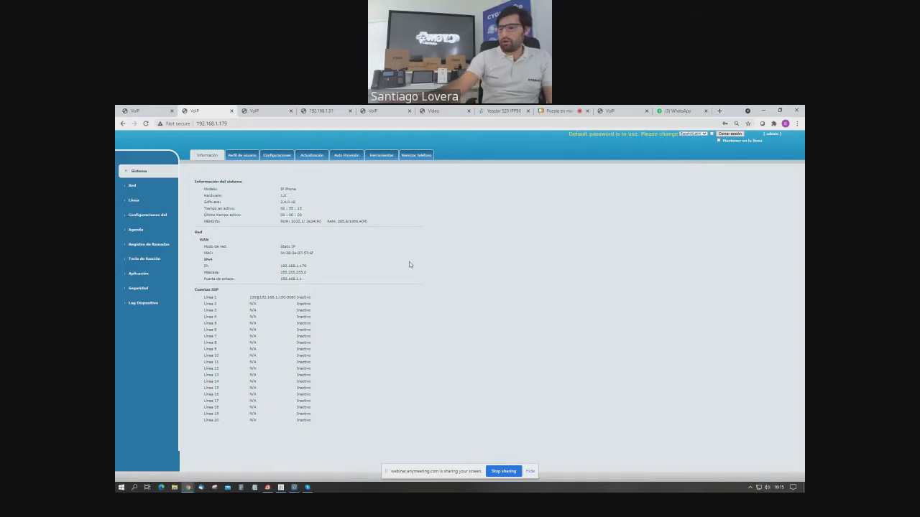
pyautogui.moveTo(293, 486)
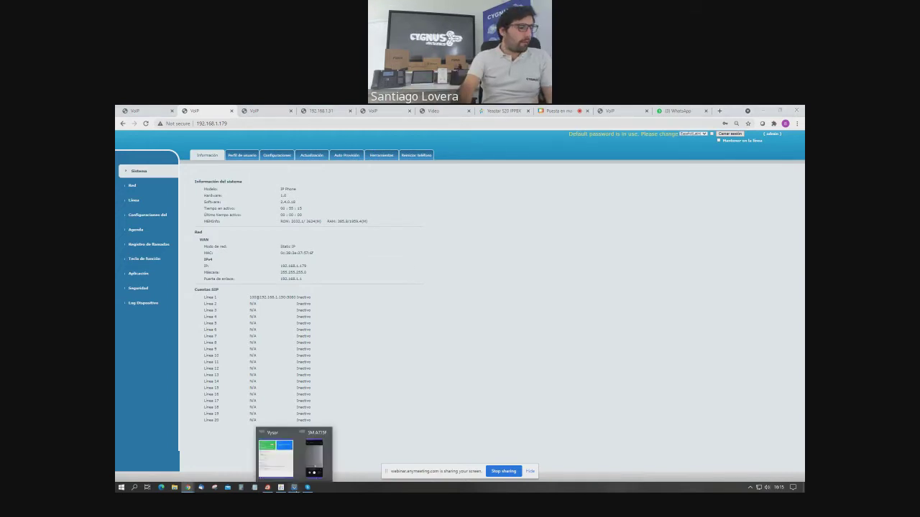
pyautogui.click(312, 472)
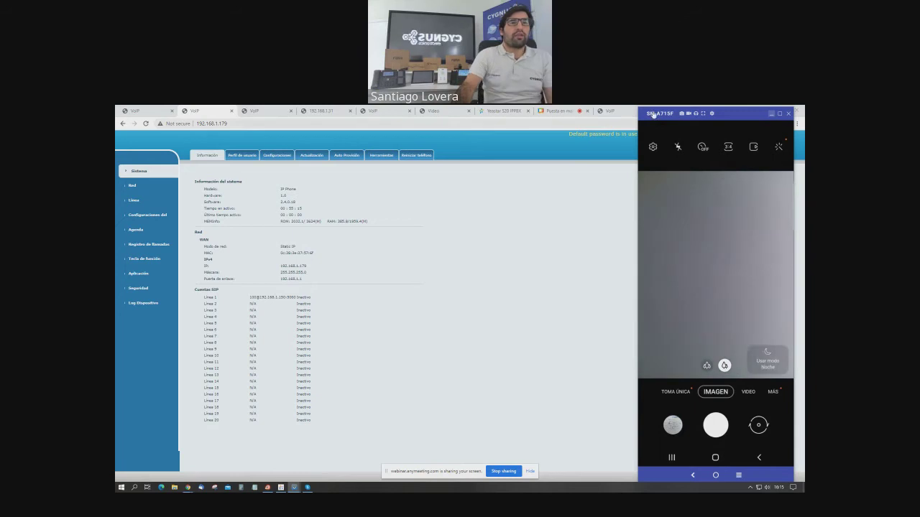
pyautogui.click(771, 114)
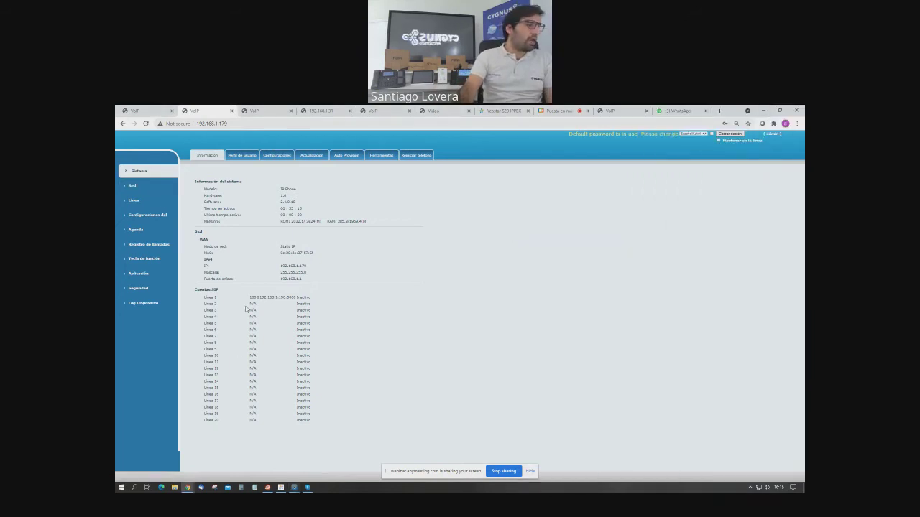
# Review the network page showing static IP 192.168.1.179, then go to the Línea SIP settings.
pyautogui.click(151, 189)
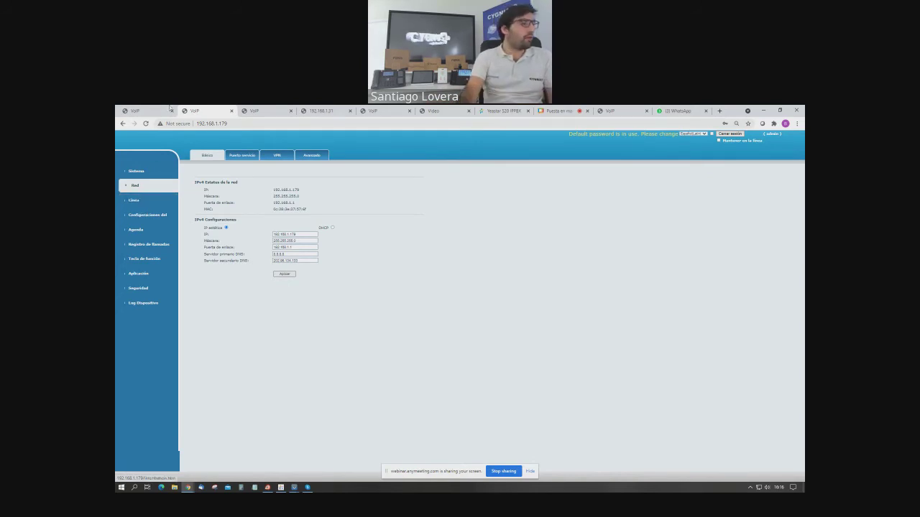
pyautogui.click(234, 124)
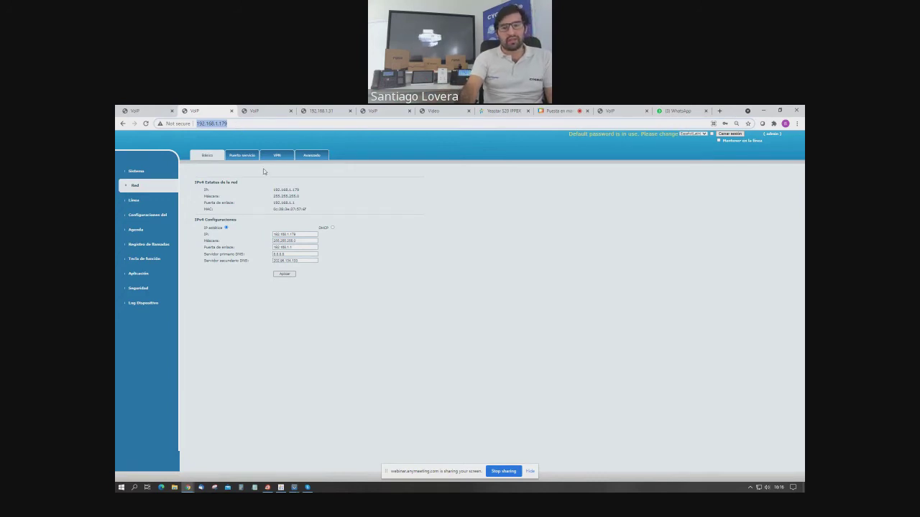
pyautogui.click(138, 202)
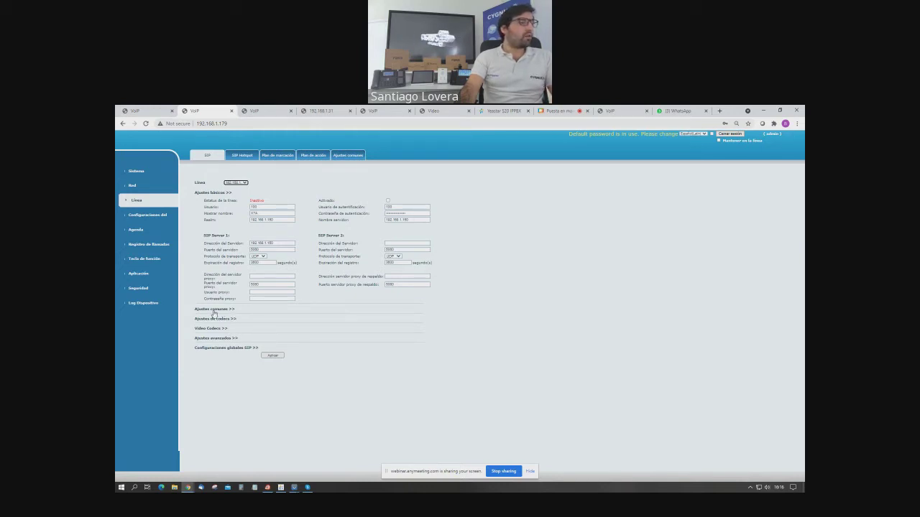
# Expand the line's Ajustes comunes and Configuraciones globales SIP sections.
pyautogui.click(215, 309)
pyautogui.click(555, 111)
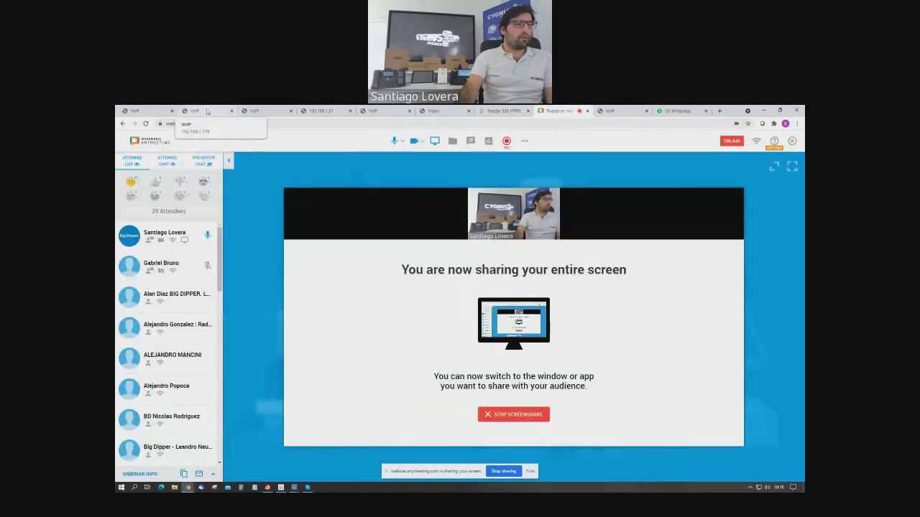
pyautogui.click(207, 112)
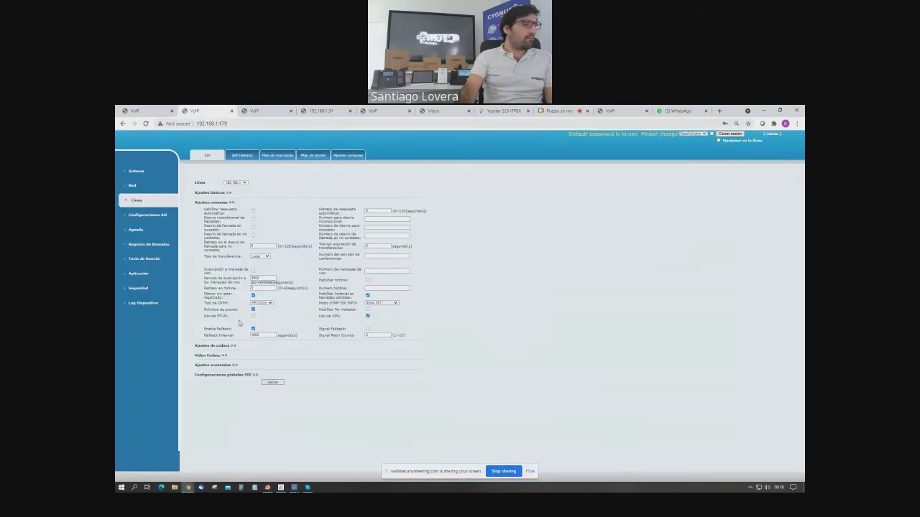
pyautogui.moveTo(226, 302); pyautogui.dragTo(205, 294)
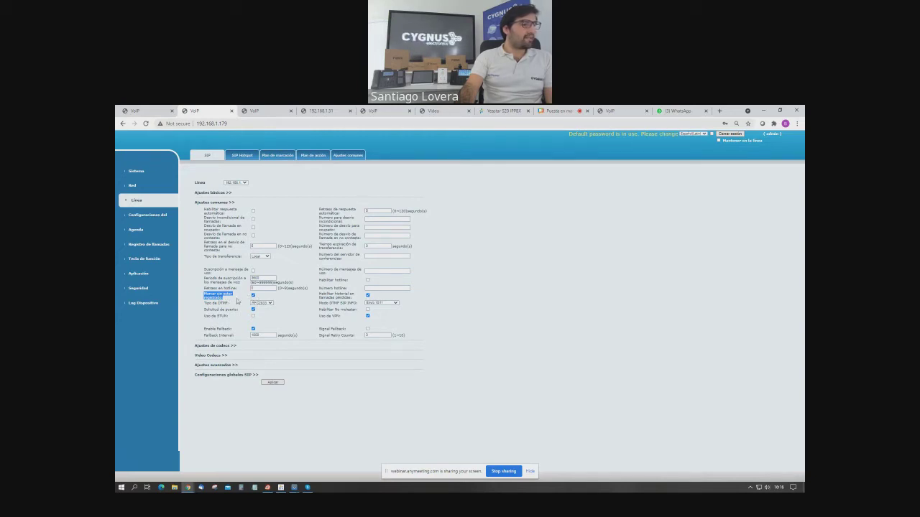
pyautogui.click(220, 375)
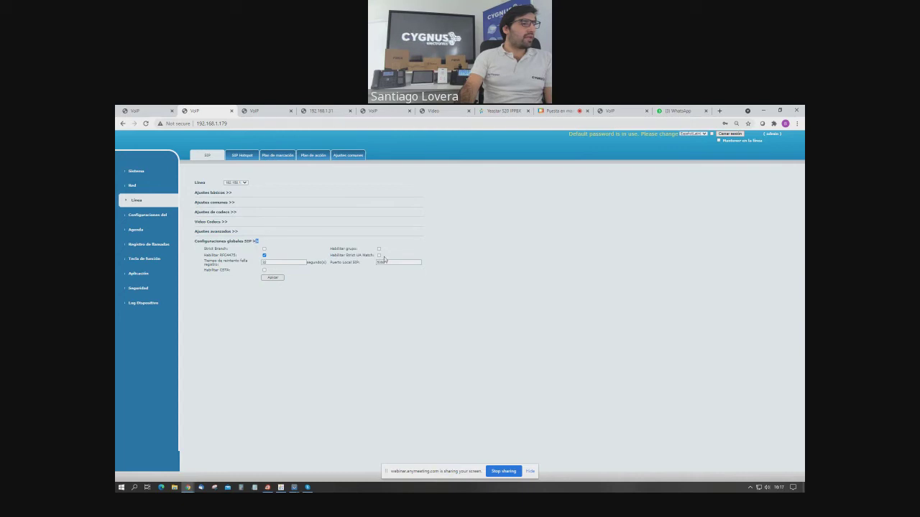
# Review the basic, common and global SIP sections including Strict UA Match, then apply the line settings.
pyautogui.moveTo(329, 255); pyautogui.dragTo(380, 257)
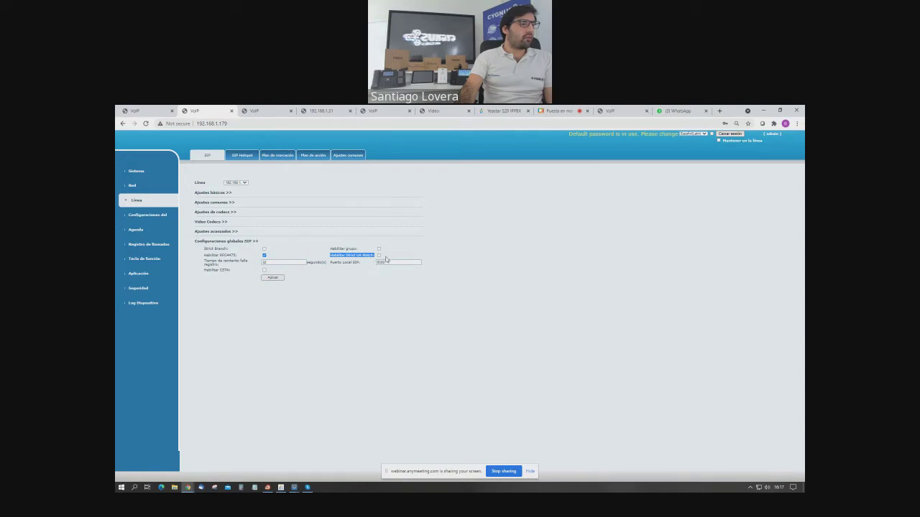
pyautogui.click(365, 253)
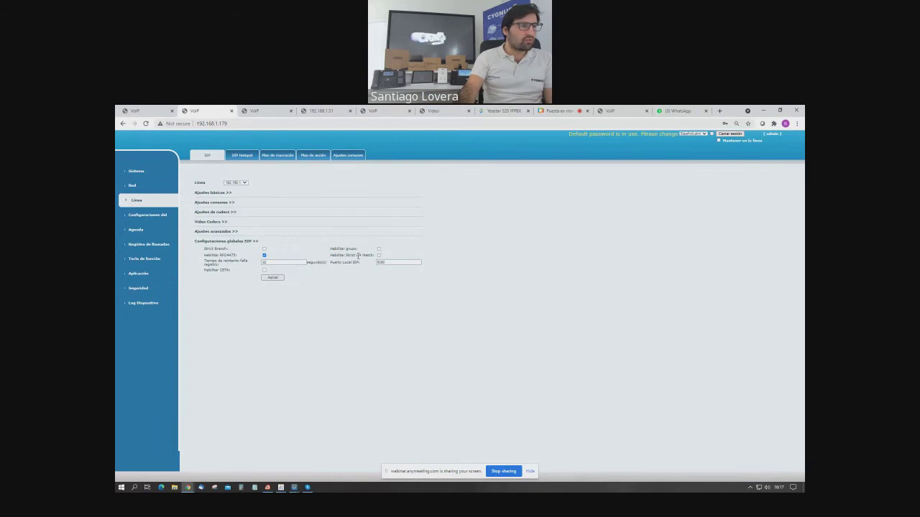
pyautogui.click(214, 194)
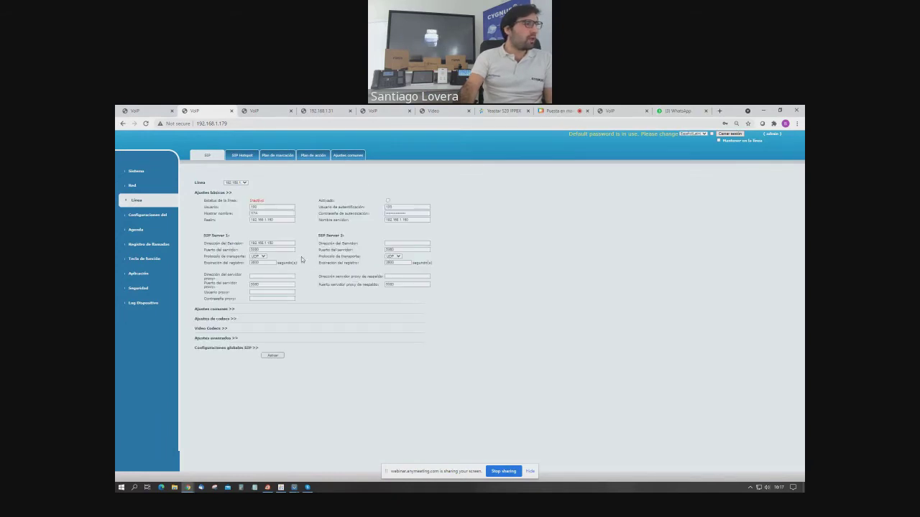
pyautogui.click(214, 309)
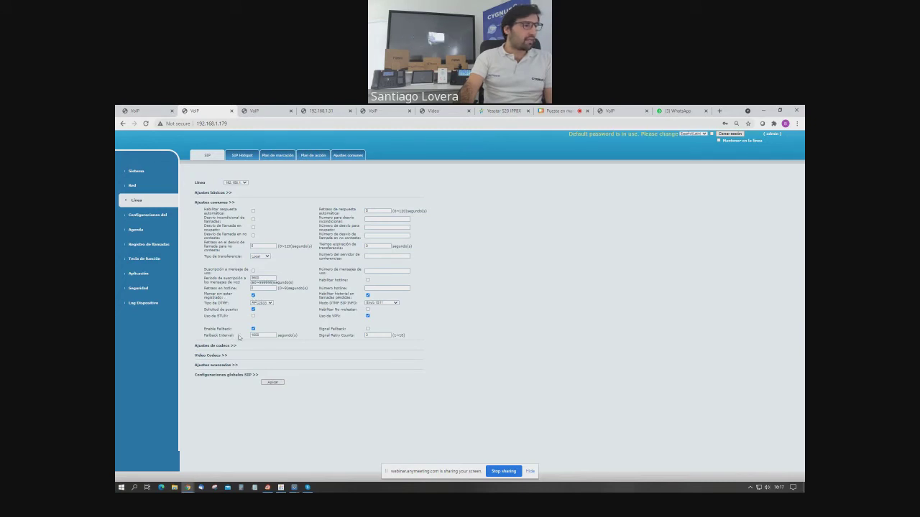
pyautogui.click(227, 376)
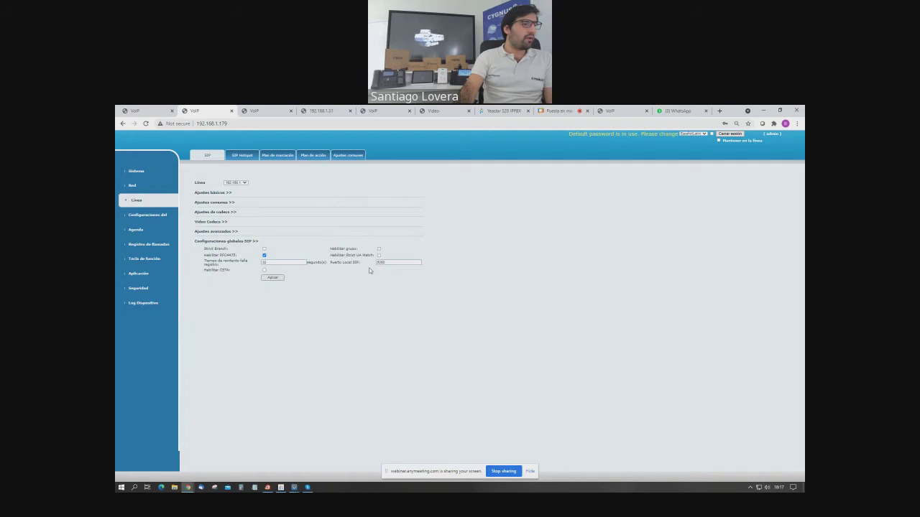
pyautogui.moveTo(334, 255); pyautogui.dragTo(381, 257)
pyautogui.click(333, 256)
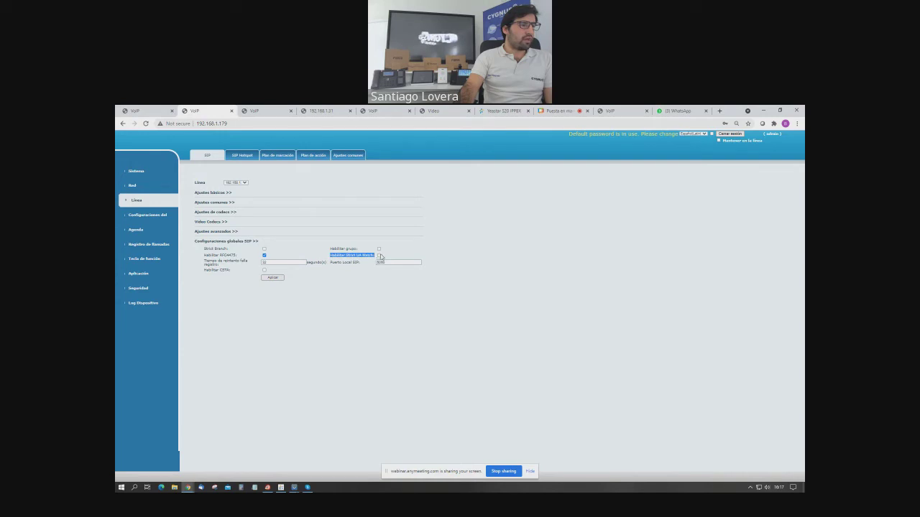
pyautogui.click(276, 279)
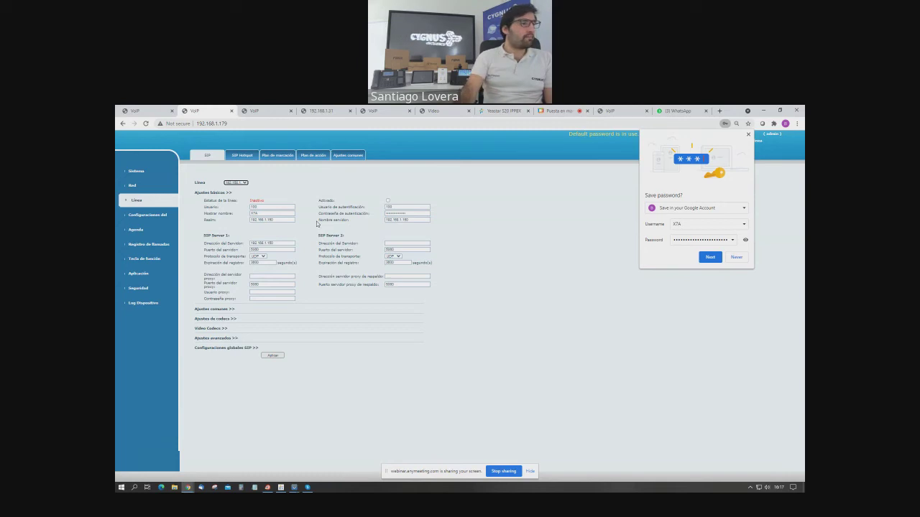
# Open the dial plan and delete the existing 180 rule.
pyautogui.click(276, 159)
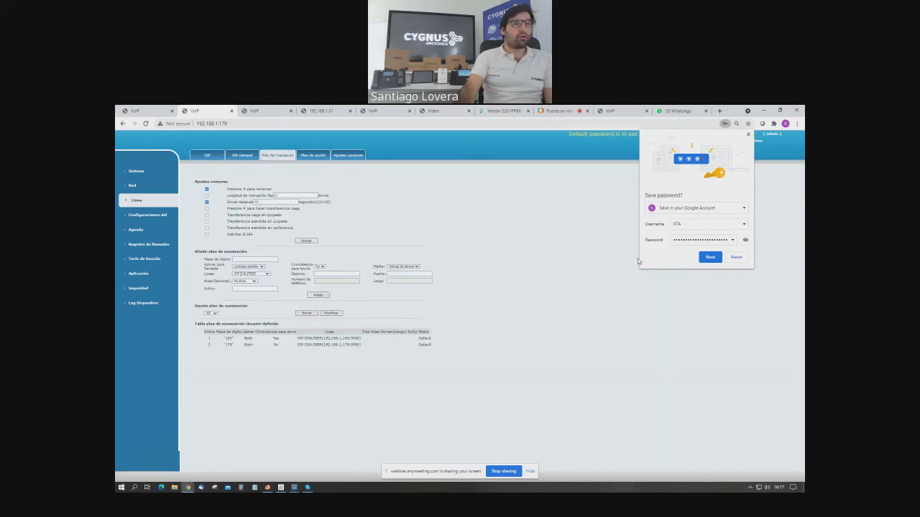
pyautogui.click(748, 135)
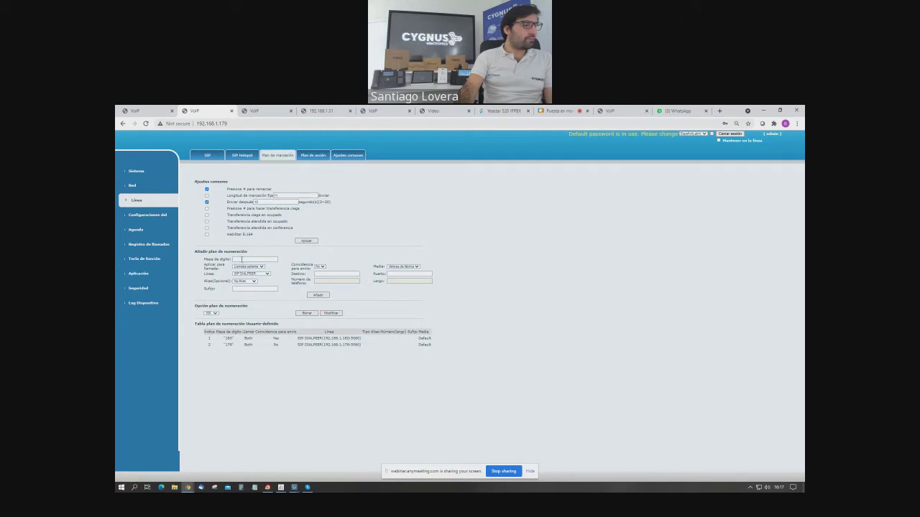
pyautogui.click(242, 260)
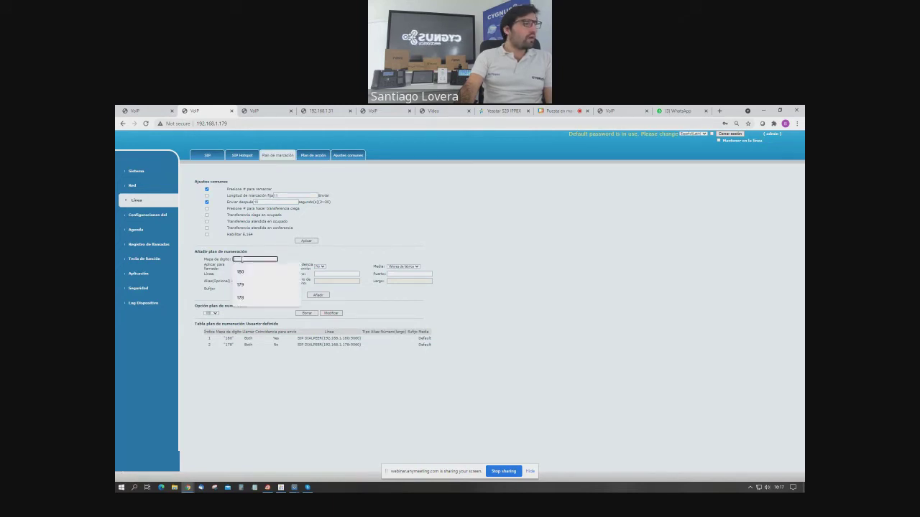
pyautogui.click(274, 259)
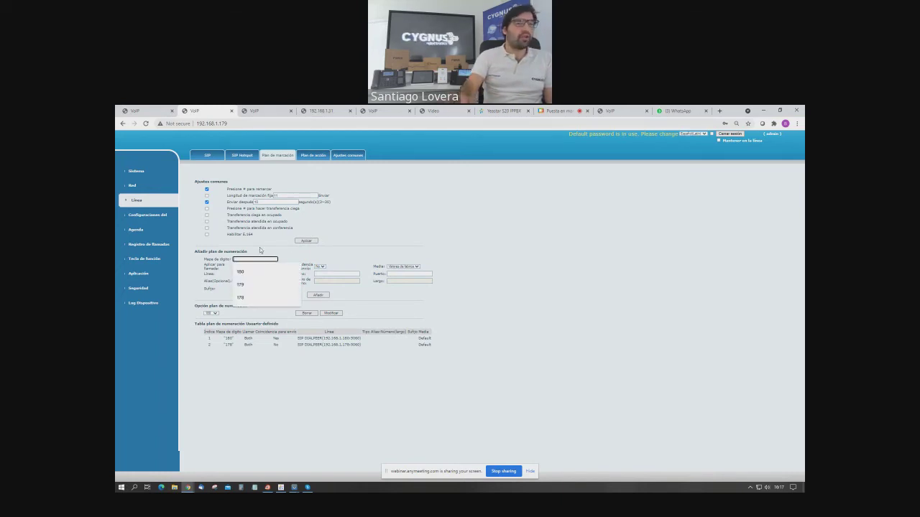
pyautogui.hotkey('alt', 'Tab')
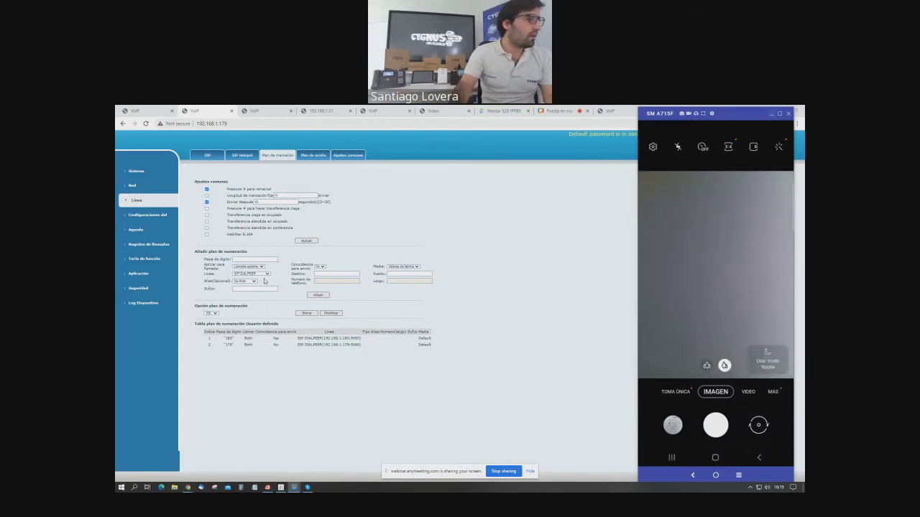
pyautogui.click(248, 259)
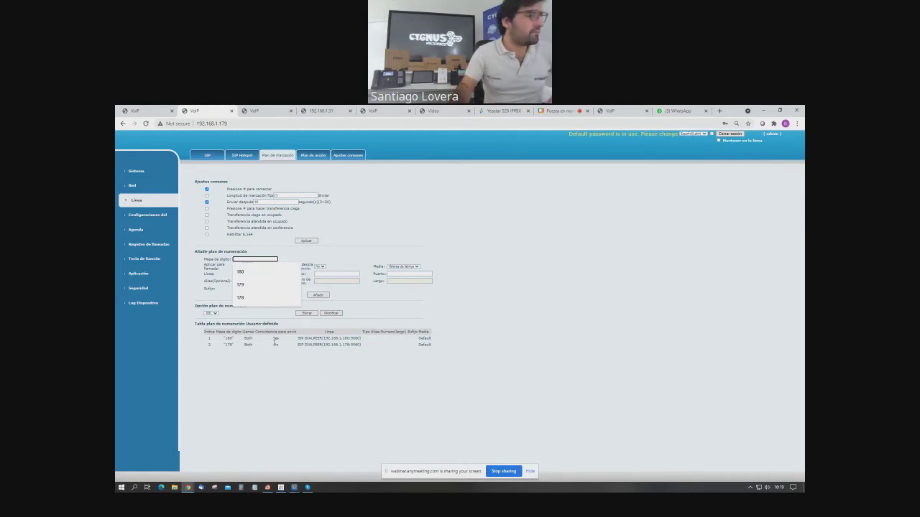
pyautogui.click(210, 313)
pyautogui.click(306, 312)
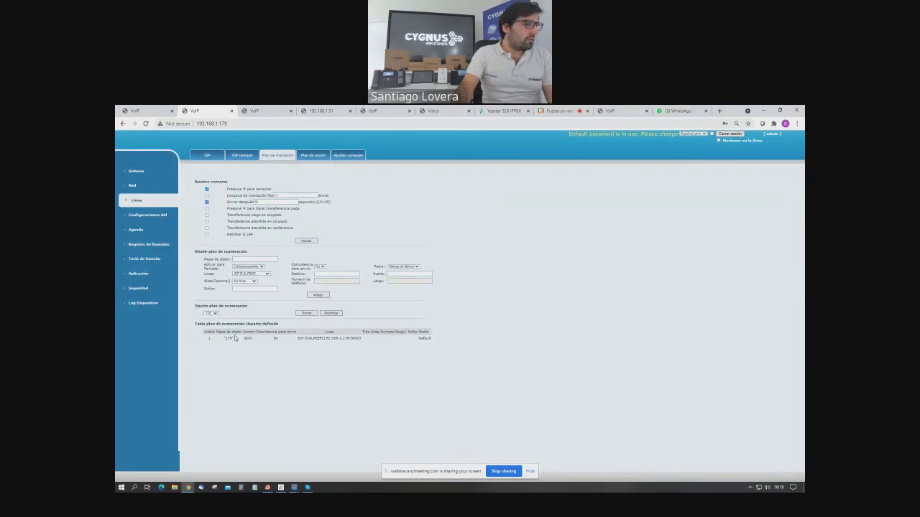
# Fill in a new rule: digit map 180, both calls, destination 192.168.1.180, port 5060.
pyautogui.click(250, 259)
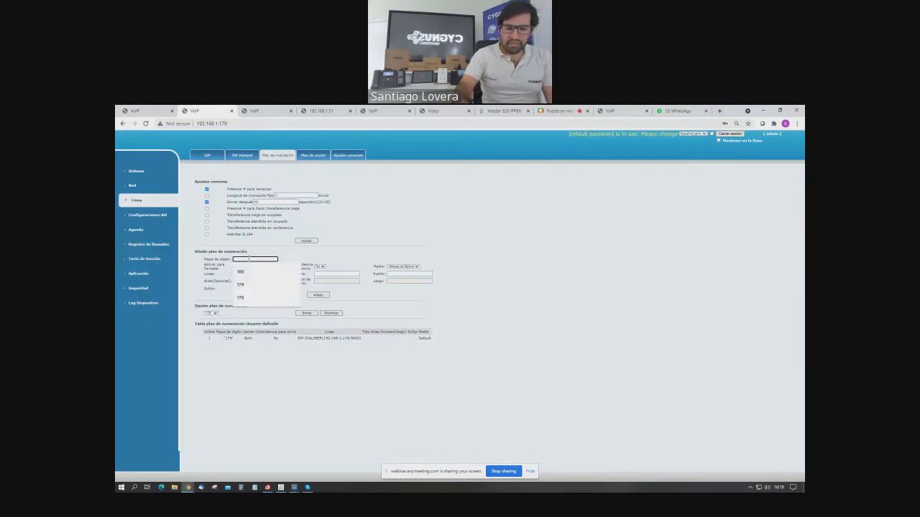
pyautogui.click(244, 271)
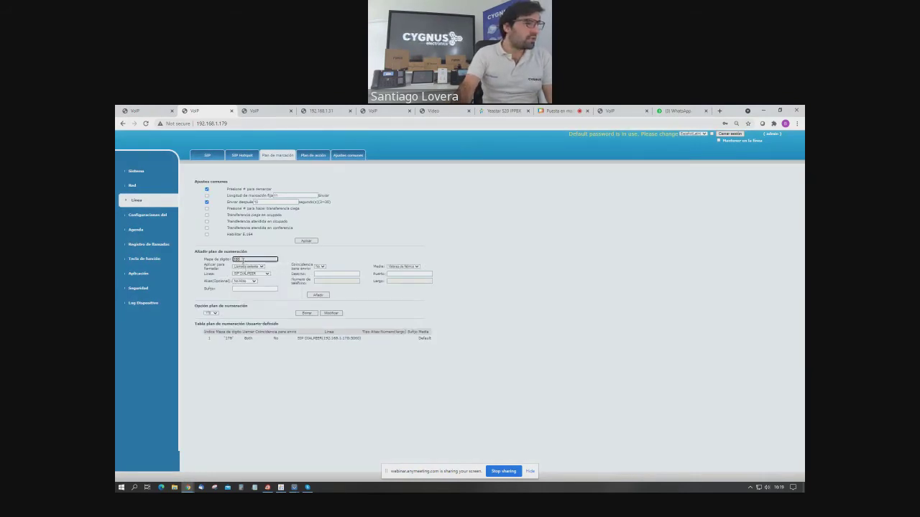
pyautogui.click(251, 266)
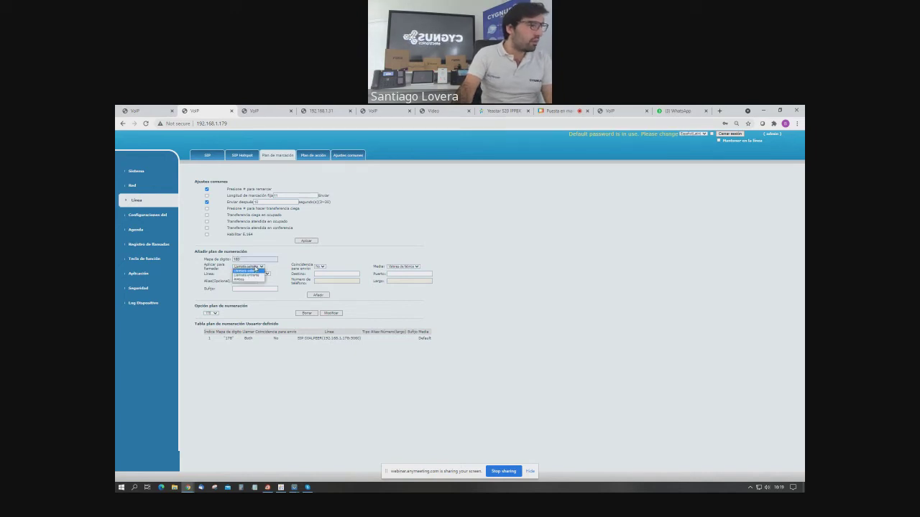
pyautogui.click(245, 280)
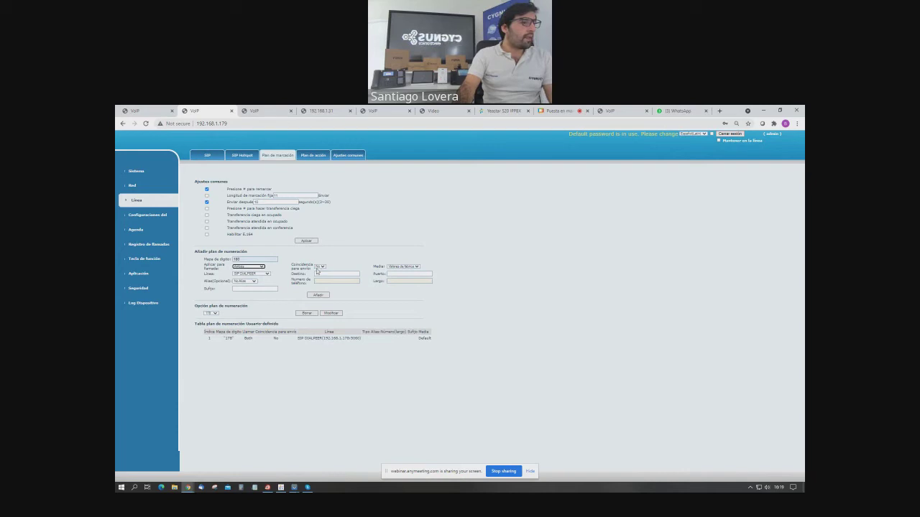
pyautogui.click(320, 266)
pyautogui.click(317, 274)
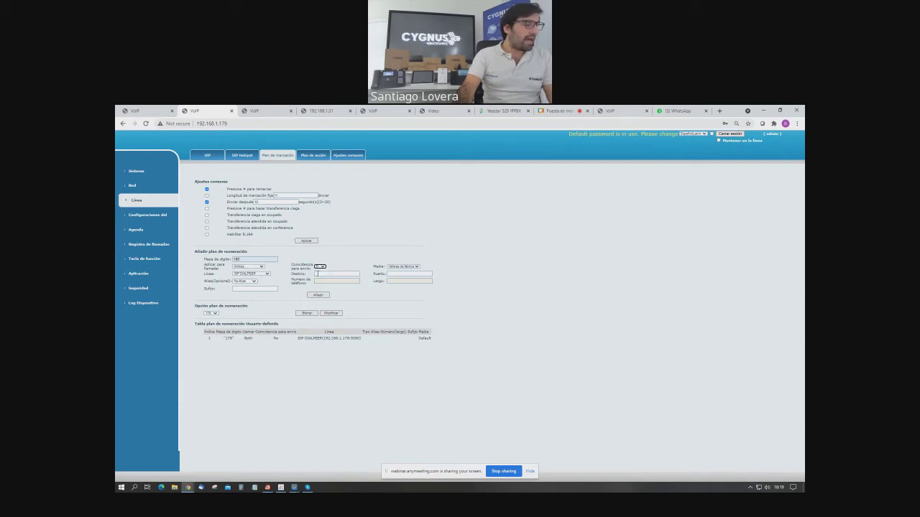
pyautogui.click(316, 274)
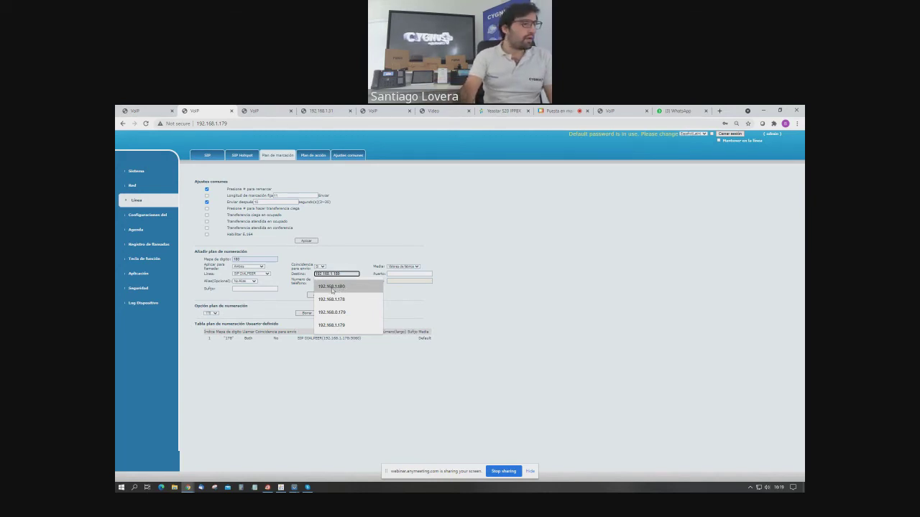
pyautogui.click(332, 287)
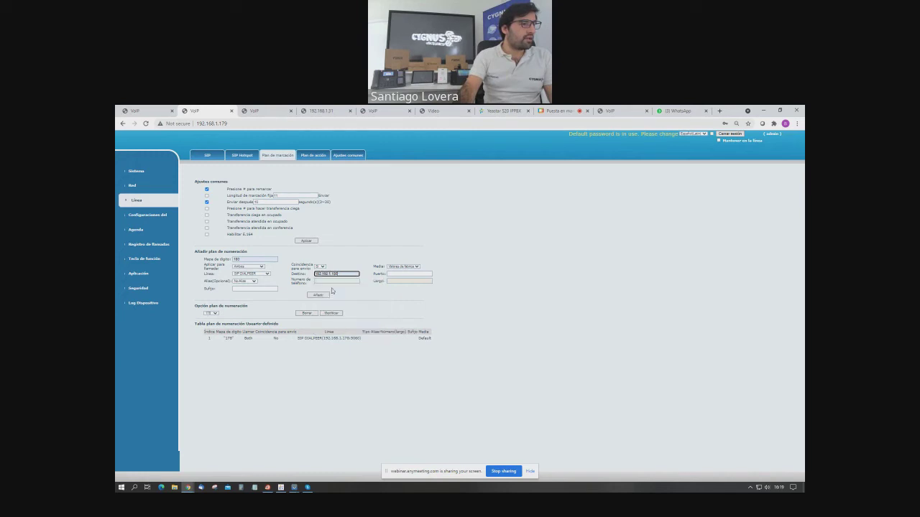
pyautogui.click(394, 274)
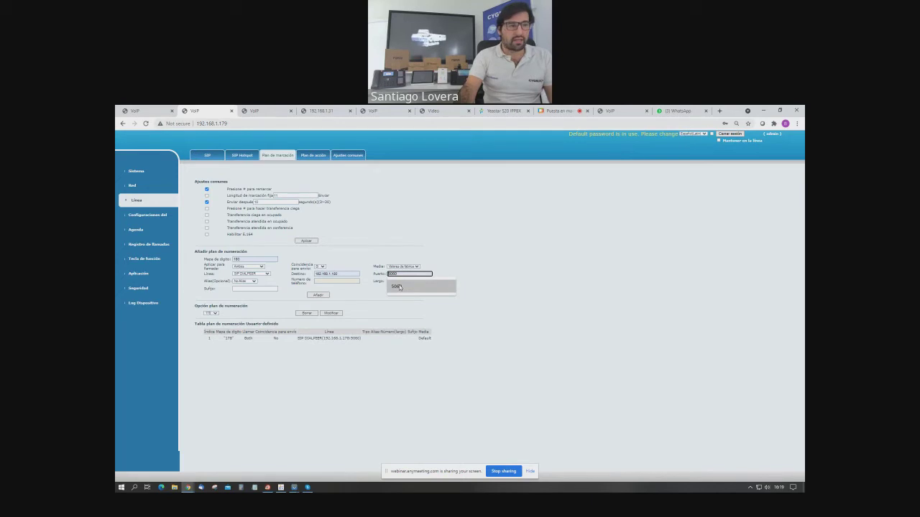
pyautogui.click(399, 287)
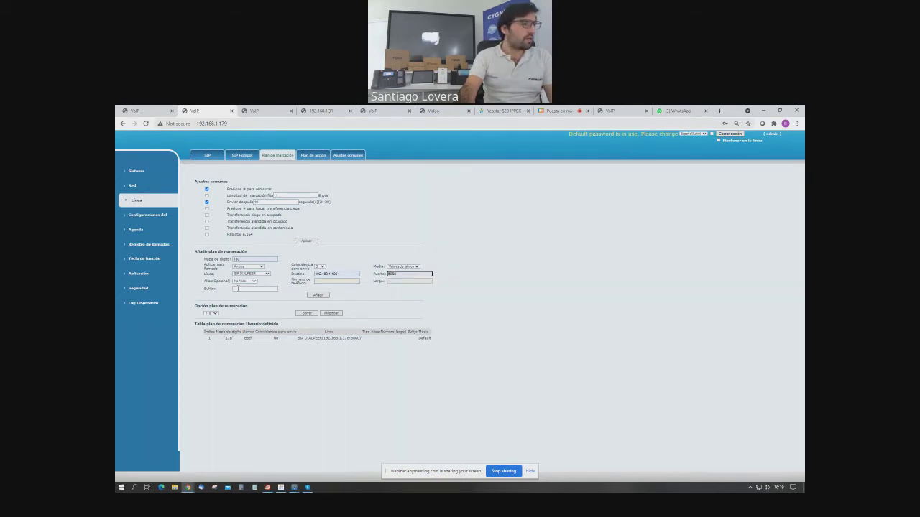
# Keep SIP DIALPEER as the line with no alias and add the 180 rule.
pyautogui.click(251, 278)
pyautogui.click(249, 280)
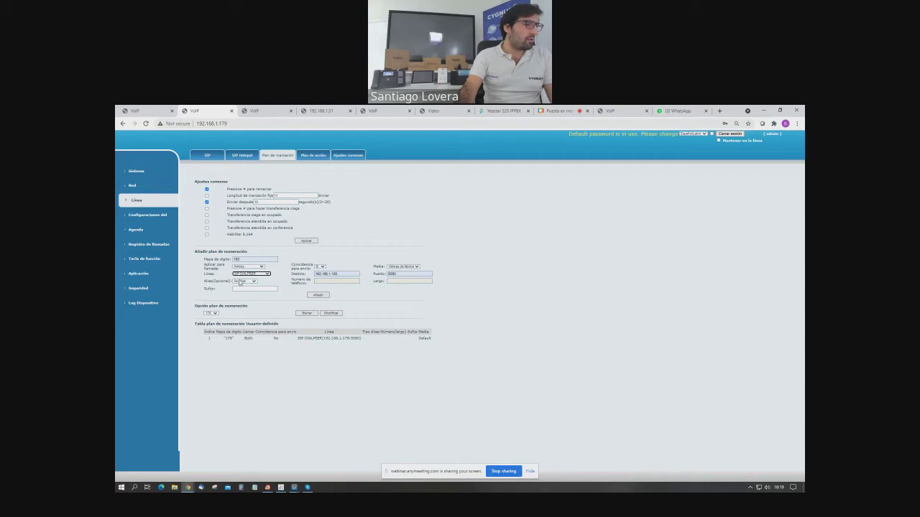
pyautogui.click(253, 282)
pyautogui.click(254, 284)
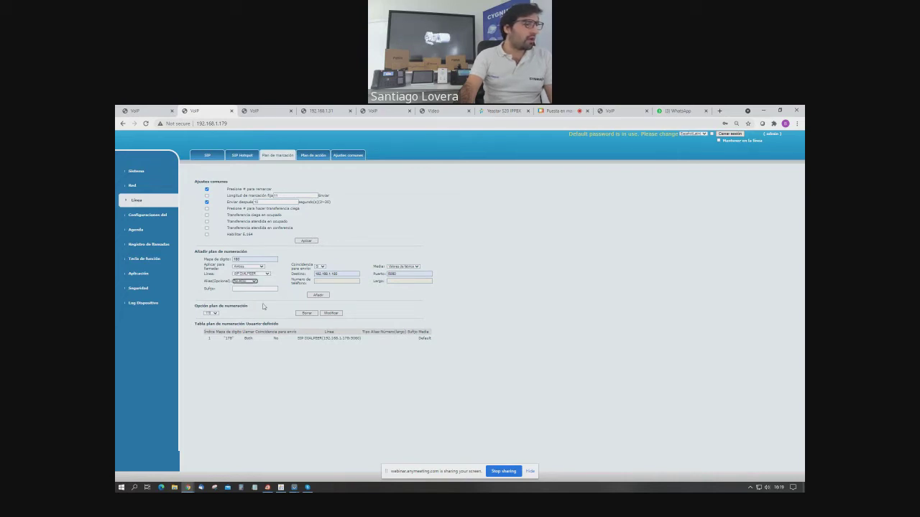
pyautogui.click(317, 296)
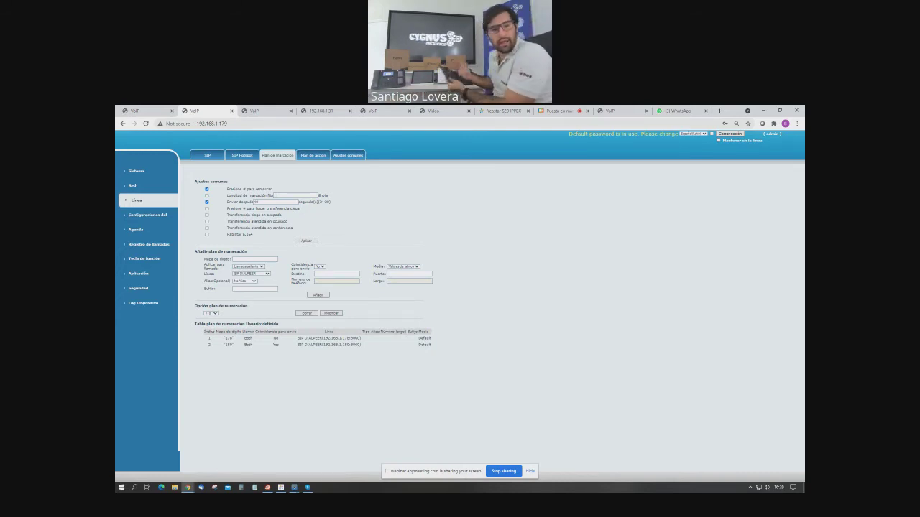
# Bring the mirrored phone camera view forward, then open the 192.168.1.180 phone's page.
pyautogui.moveTo(294, 488)
pyautogui.click(309, 457)
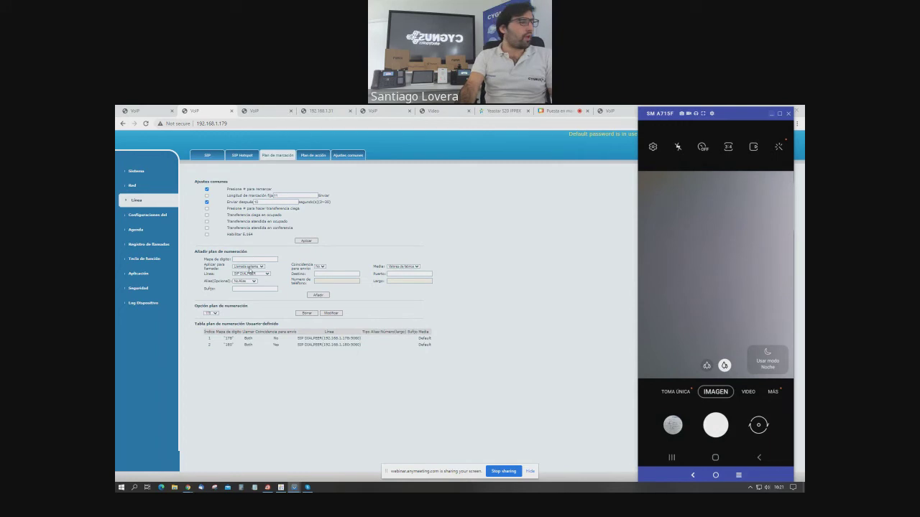
pyautogui.click(256, 112)
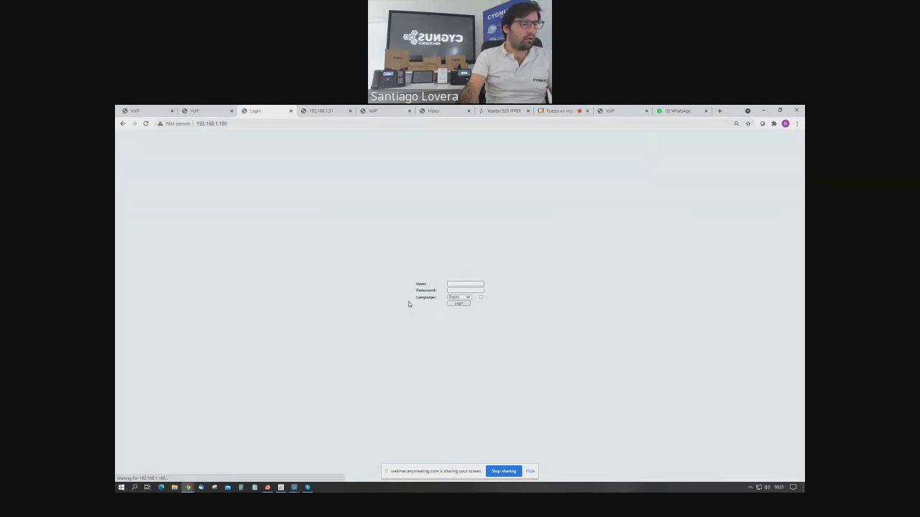
# Log in to the 192.168.1.180 phone as admin with the administrator password.
pyautogui.write('admin')
pyautogui.press('Tab')
pyautogui.write('admin')
pyautogui.press('Return')
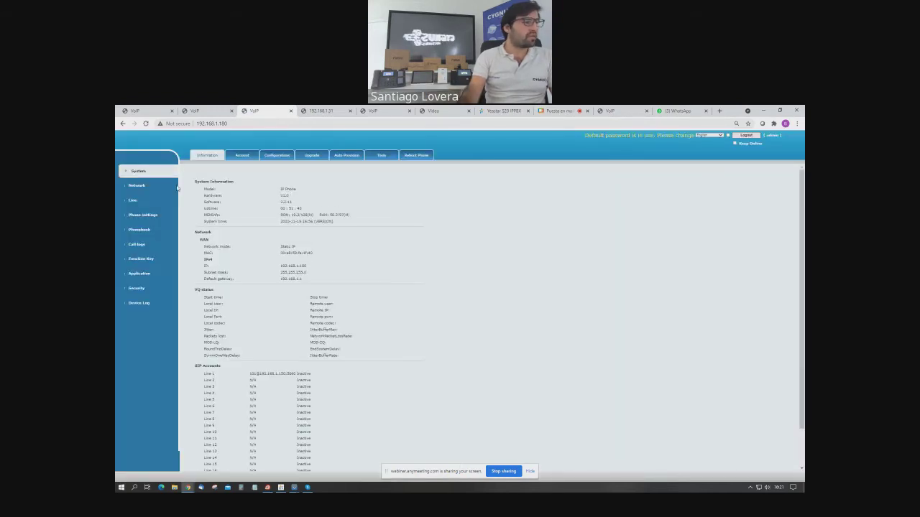
# Open the line settings, review Call Without Registered and Strict UA Match, and submit the SIP settings.
pyautogui.click(142, 199)
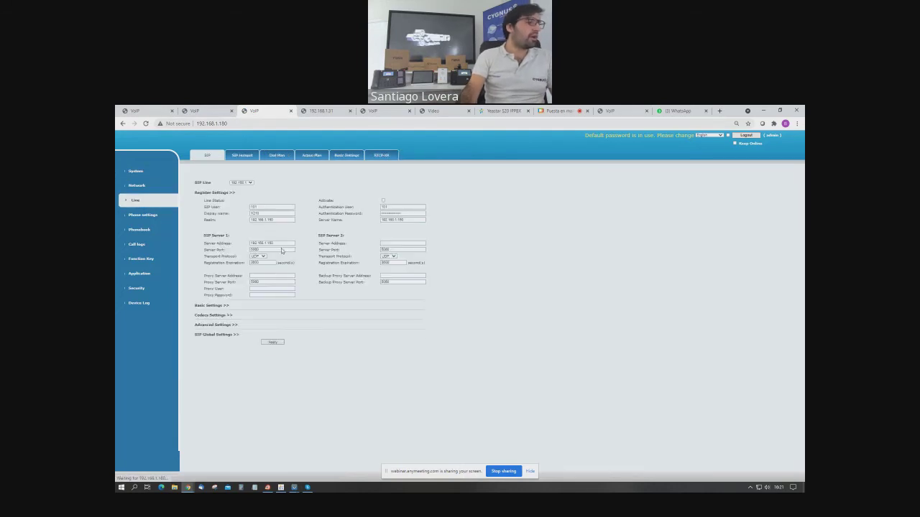
pyautogui.click(213, 305)
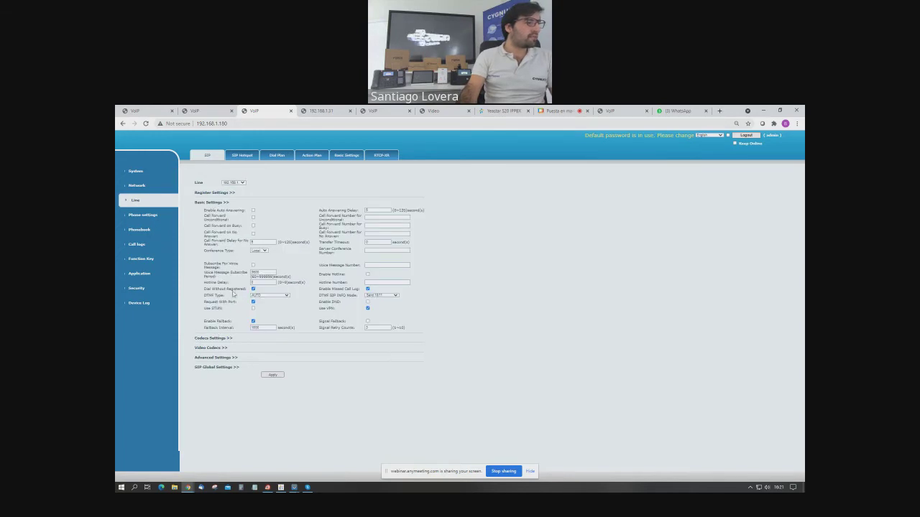
pyautogui.moveTo(204, 289); pyautogui.dragTo(247, 293)
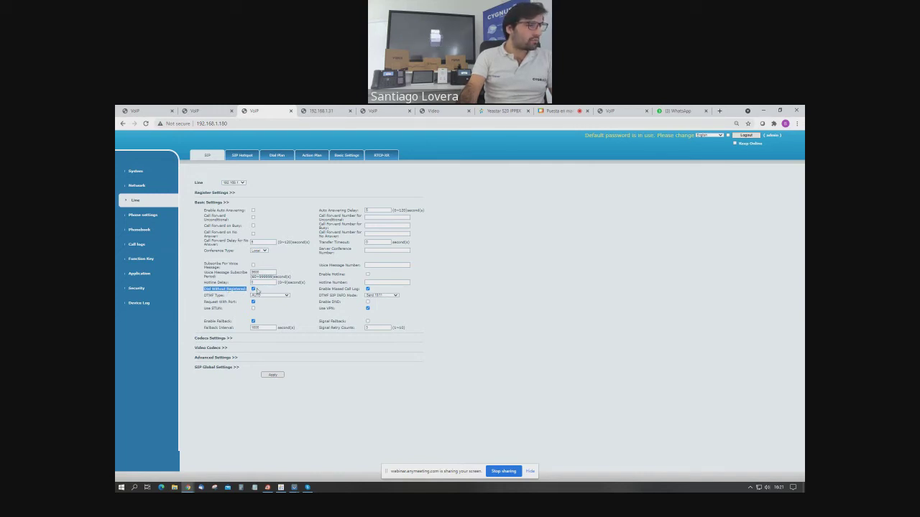
pyautogui.click(215, 368)
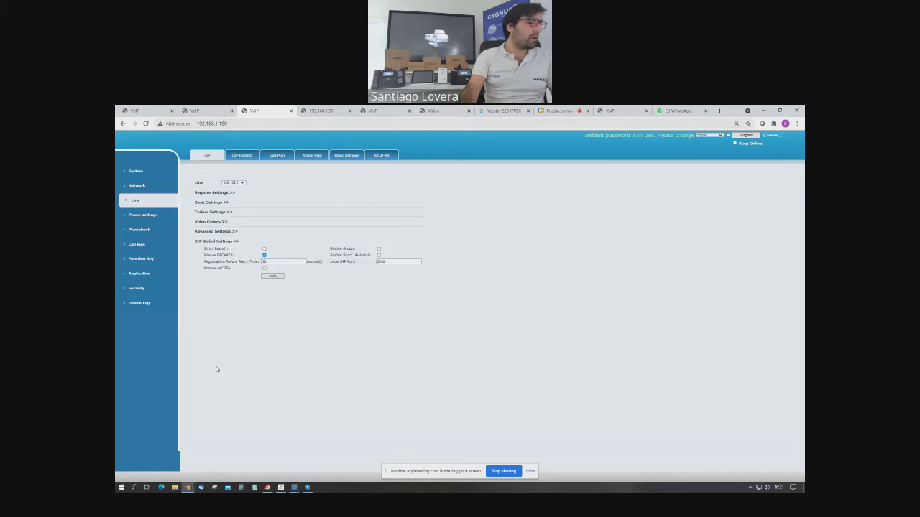
pyautogui.moveTo(330, 255); pyautogui.dragTo(372, 257)
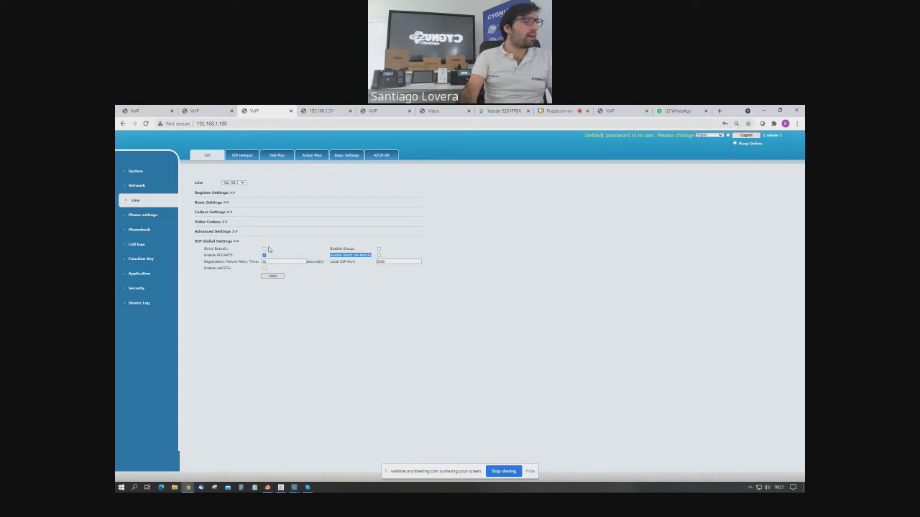
pyautogui.press('Return')
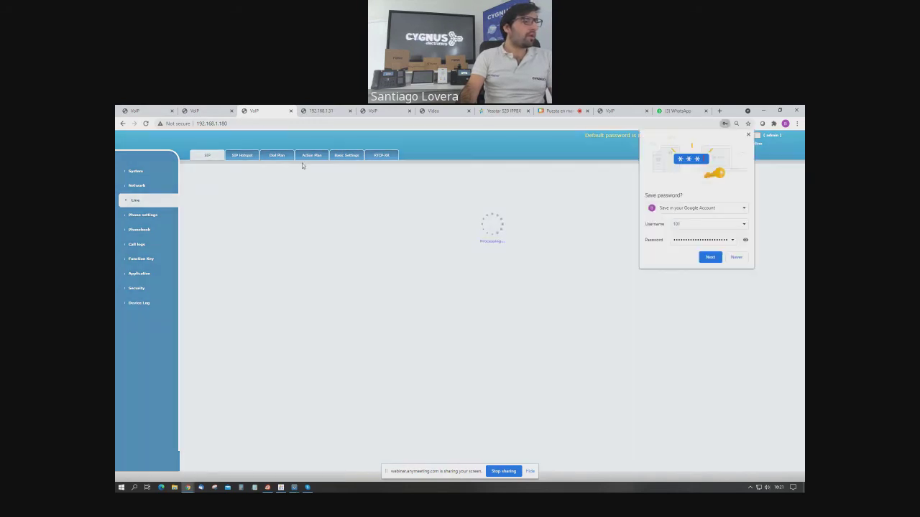
# Delete the old dial-plan rule and add rule 179 applying to both calls with Match to Send Yes.
pyautogui.click(277, 155)
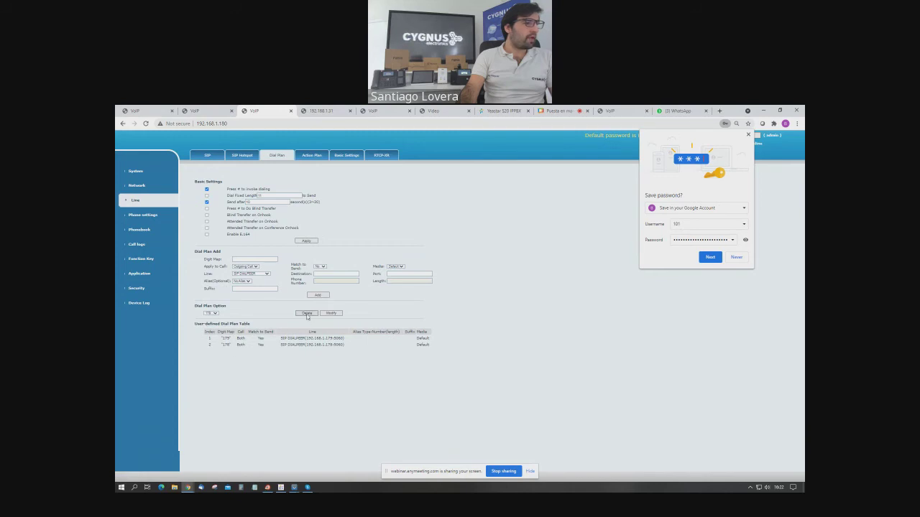
pyautogui.click(307, 314)
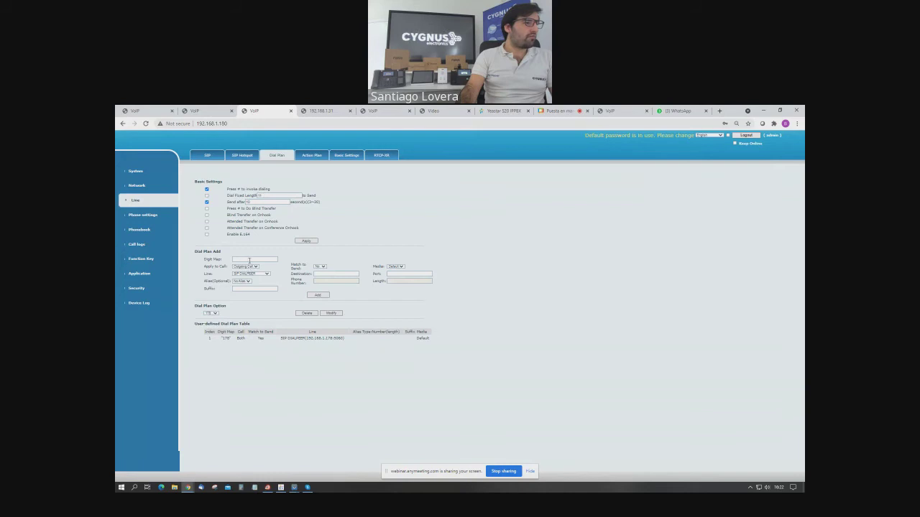
pyautogui.click(250, 259)
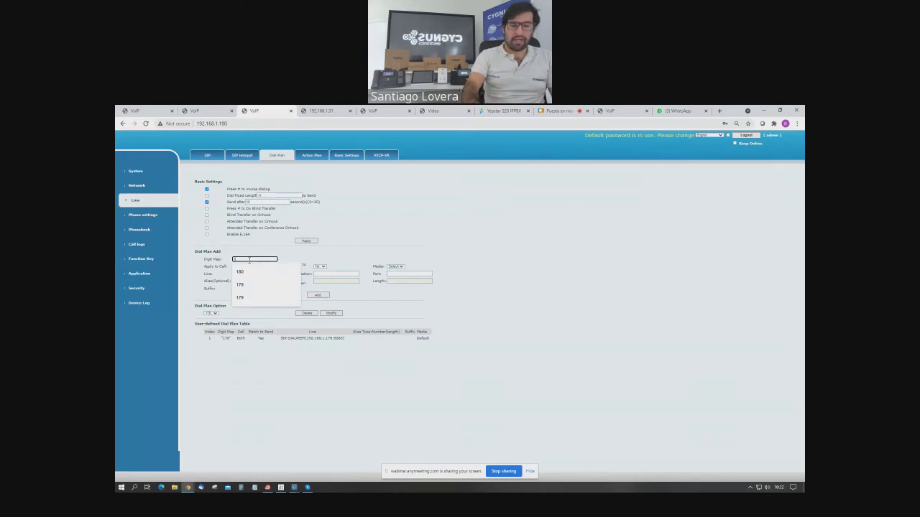
pyautogui.write('179')
pyautogui.click(245, 266)
pyautogui.click(244, 281)
pyautogui.click(320, 267)
pyautogui.click(321, 276)
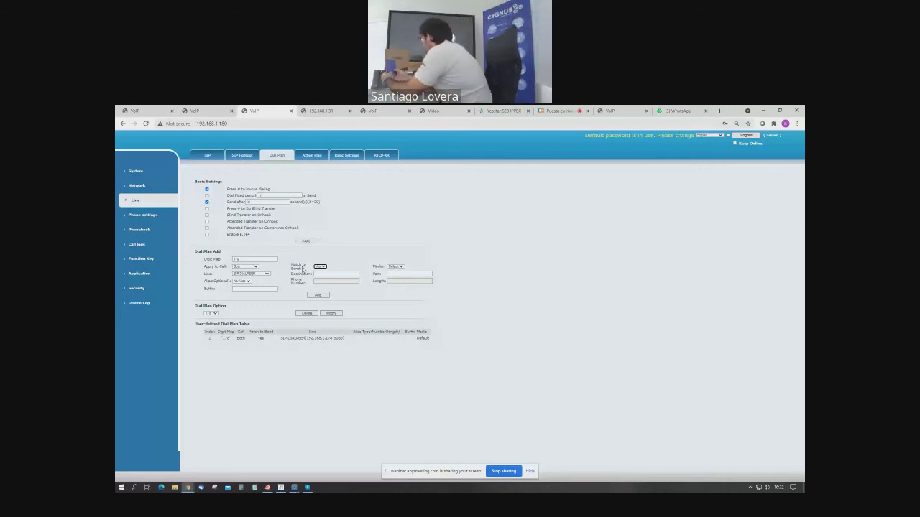
pyautogui.click(317, 294)
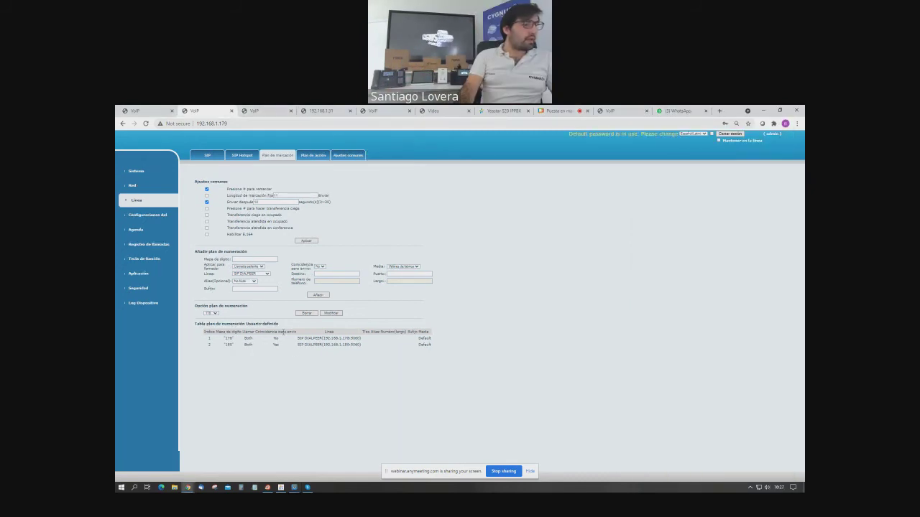
# On the .180 phone's dial plan, check the 178 and 179 SIP DIALPEER rules' digit maps and peer addresses.
pyautogui.click(263, 114)
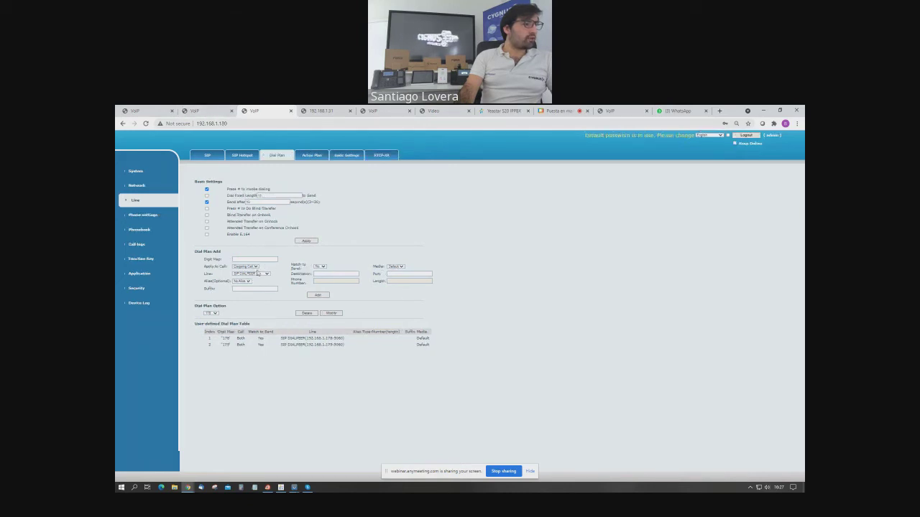
pyautogui.moveTo(223, 337); pyautogui.dragTo(232, 349)
pyautogui.click(232, 350)
pyautogui.moveTo(307, 338); pyautogui.dragTo(322, 341)
pyautogui.moveTo(234, 344); pyautogui.dragTo(222, 337)
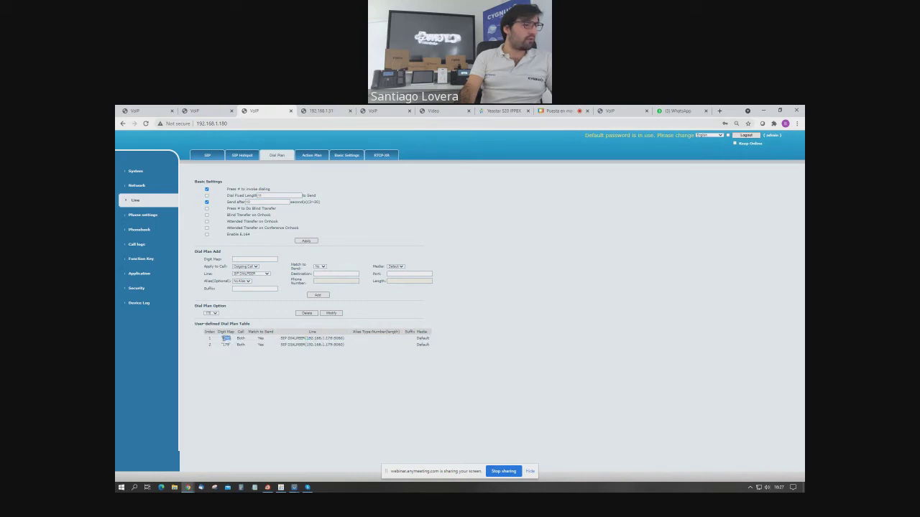
pyautogui.moveTo(306, 339); pyautogui.dragTo(335, 339)
pyautogui.click(351, 252)
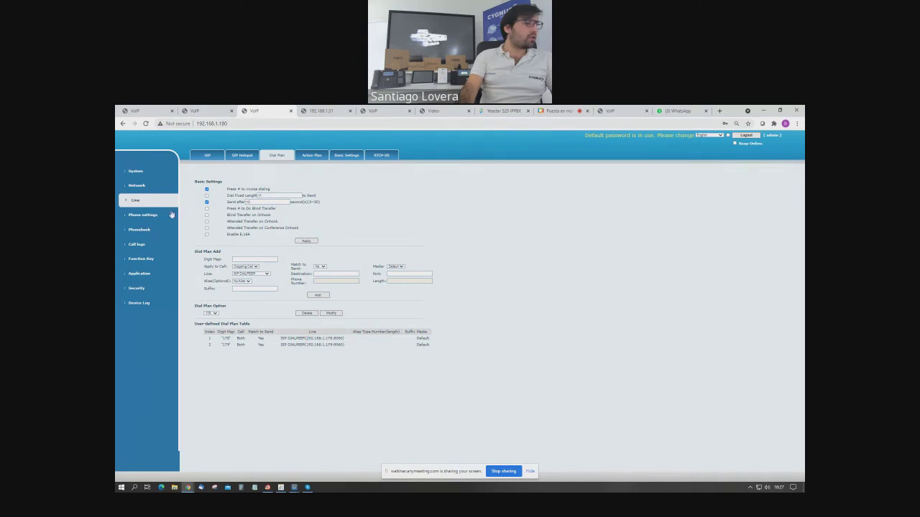
# In Function Key, make DSS Key 1 a Memory Key, edit its name and value, and keep its current line.
pyautogui.click(153, 262)
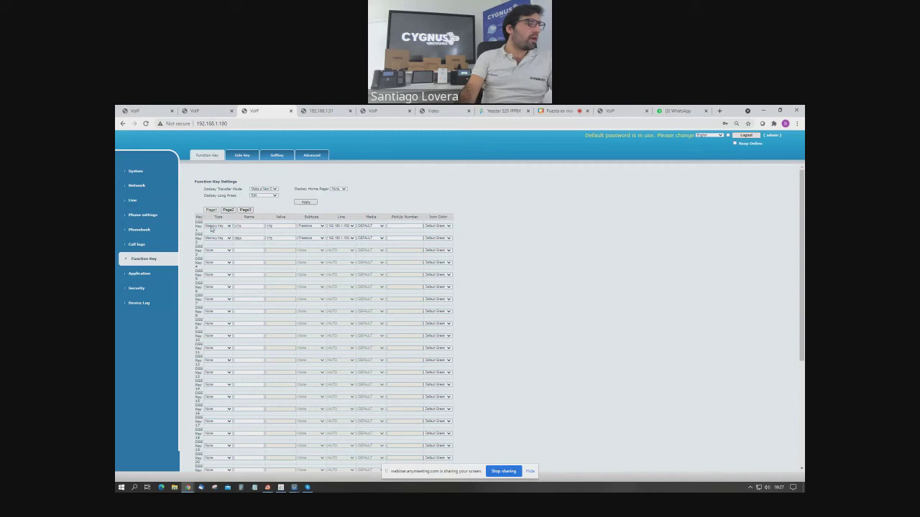
pyautogui.click(228, 227)
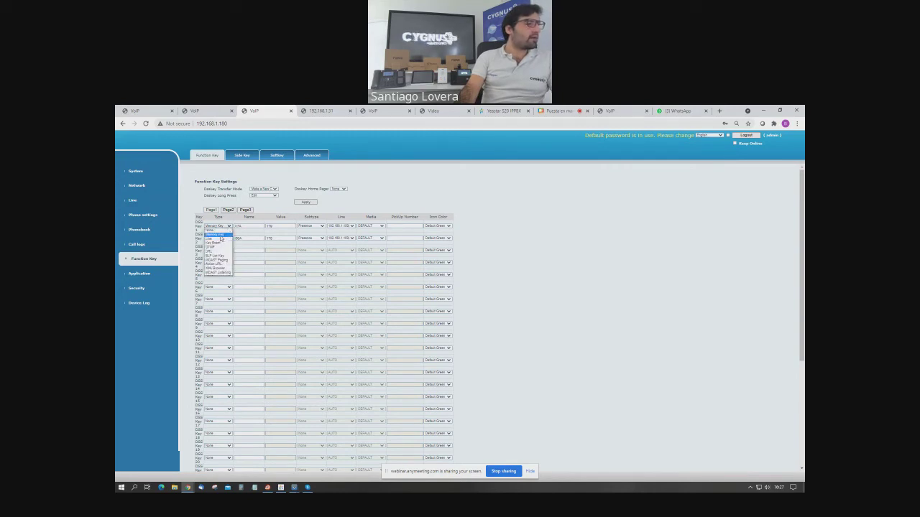
pyautogui.click(220, 237)
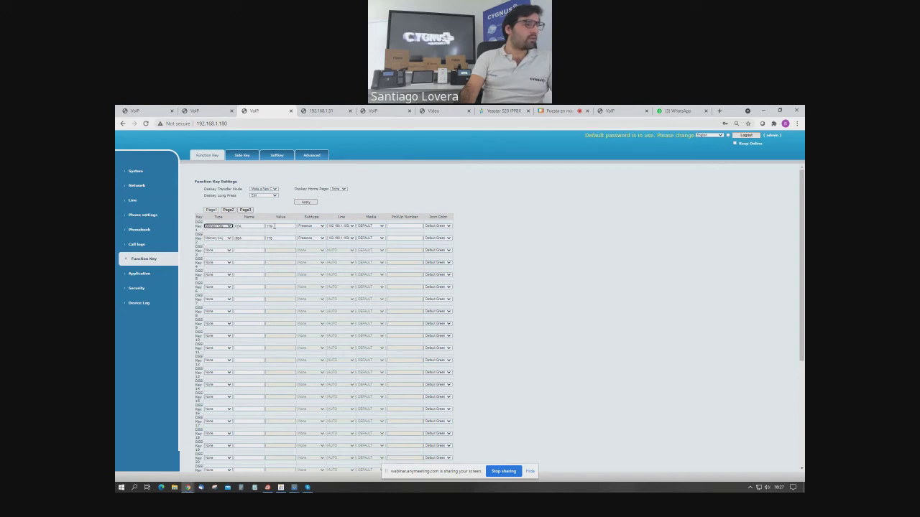
pyautogui.doubleClick(235, 227)
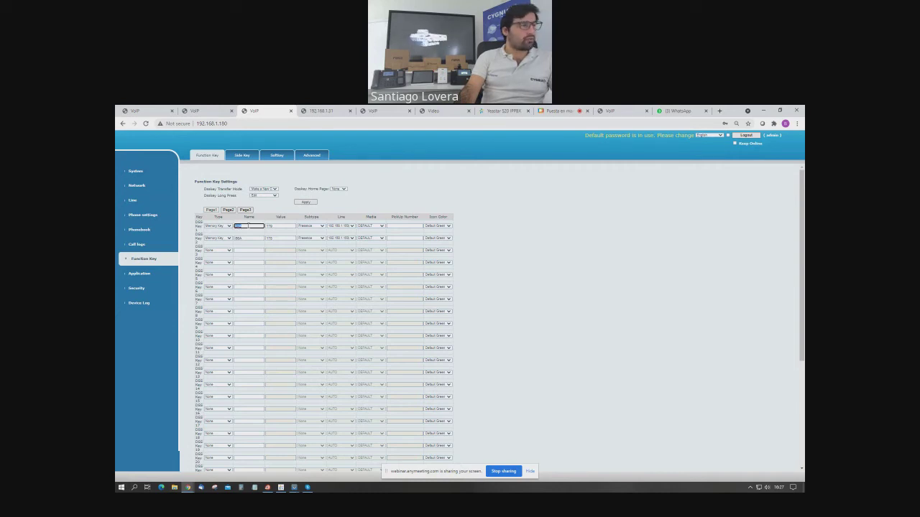
pyautogui.click(277, 232)
pyautogui.click(276, 226)
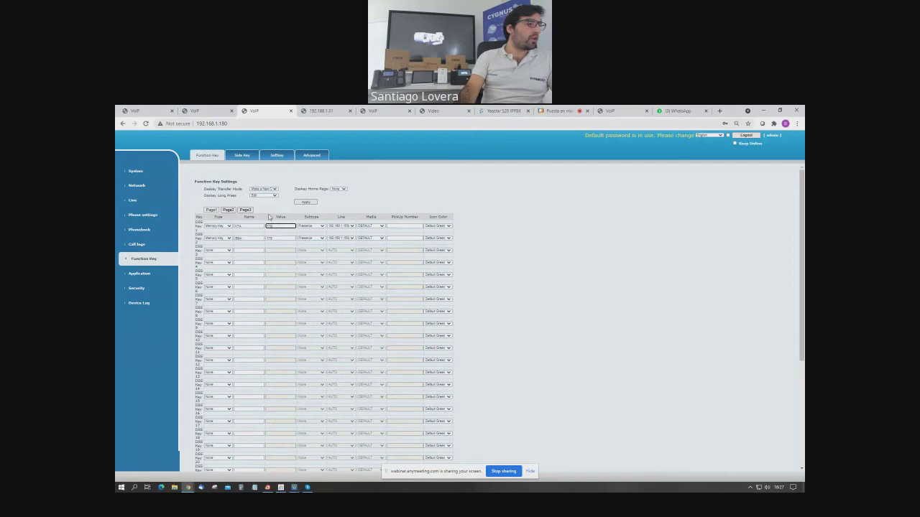
pyautogui.doubleClick(276, 225)
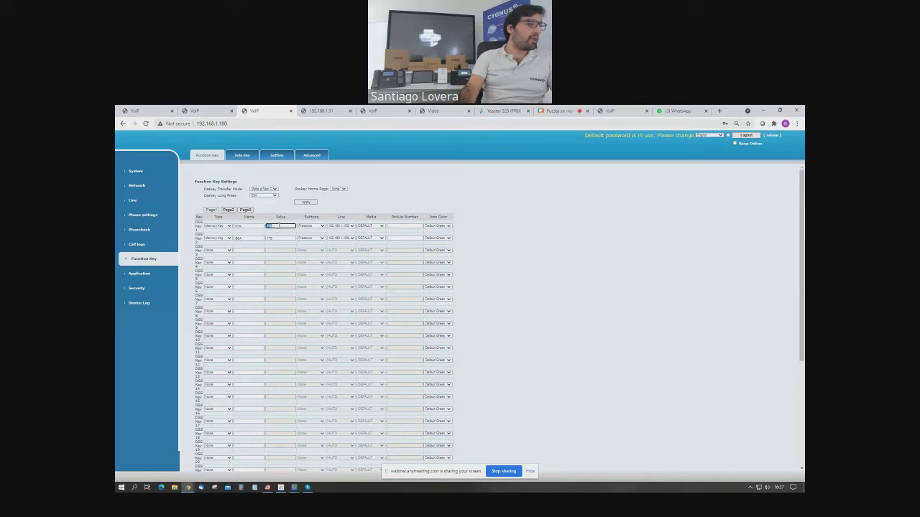
pyautogui.click(317, 229)
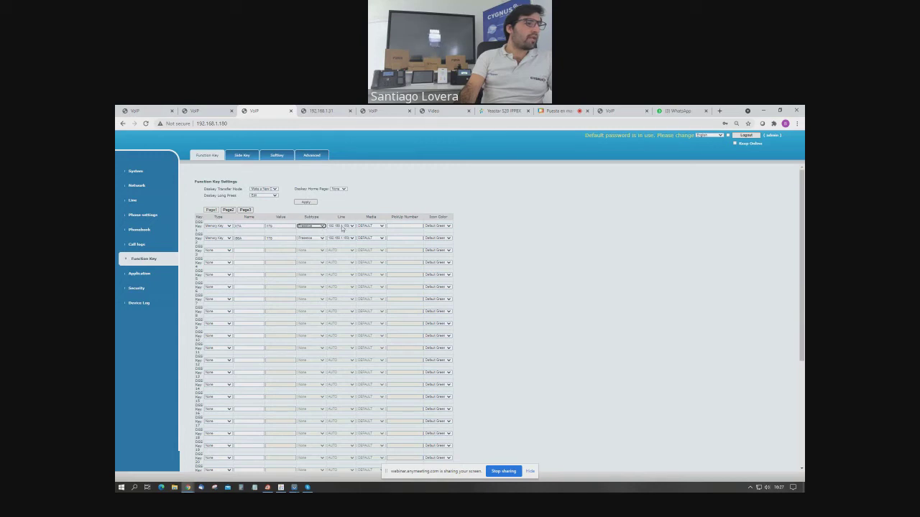
pyautogui.click(343, 227)
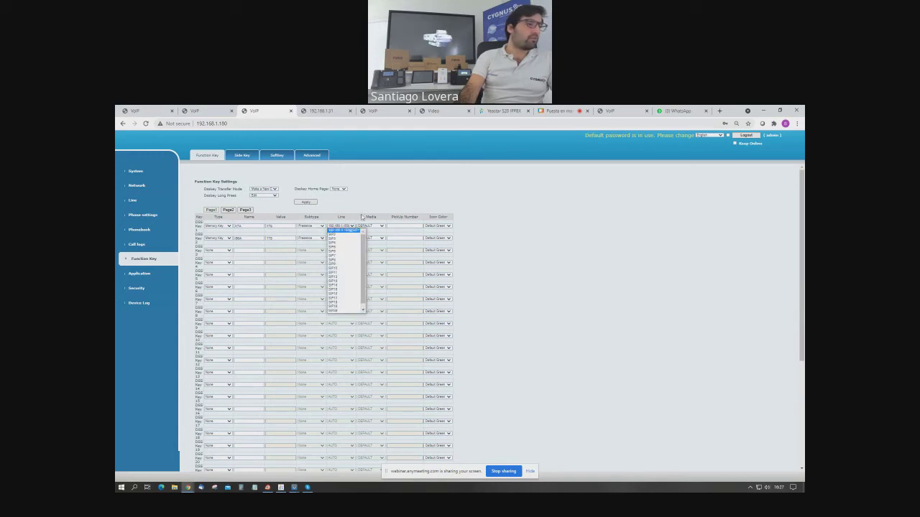
pyautogui.click(356, 220)
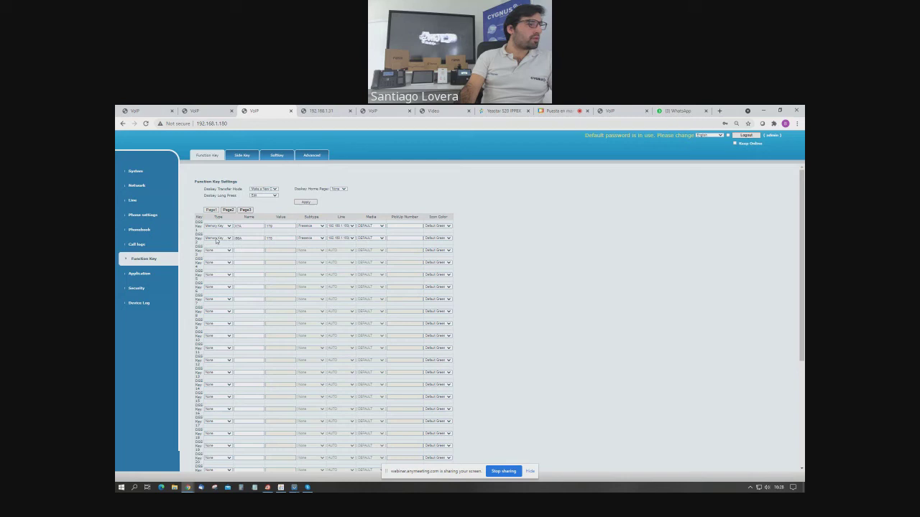
# Make DSS Key 2 a Memory Key named 170 with the Presence subtype.
pyautogui.click(227, 238)
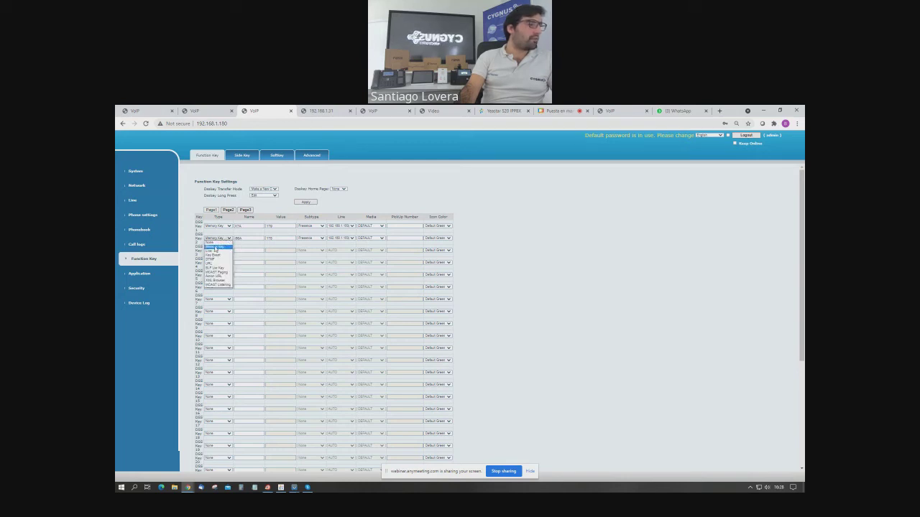
pyautogui.click(216, 248)
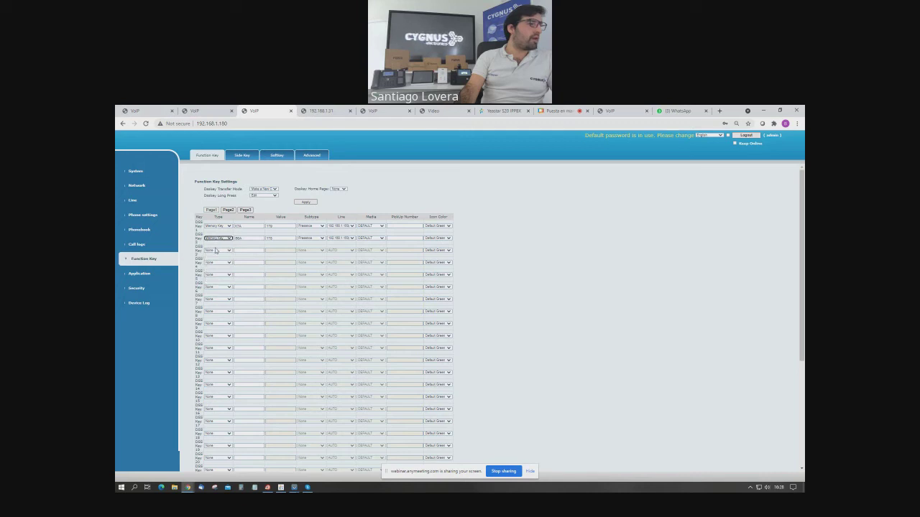
pyautogui.doubleClick(244, 238)
pyautogui.write('170')
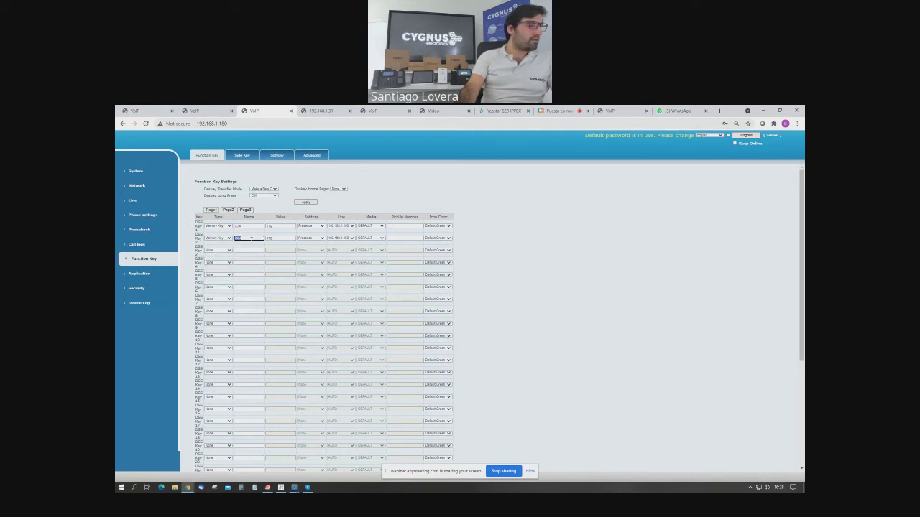
pyautogui.press('Tab')
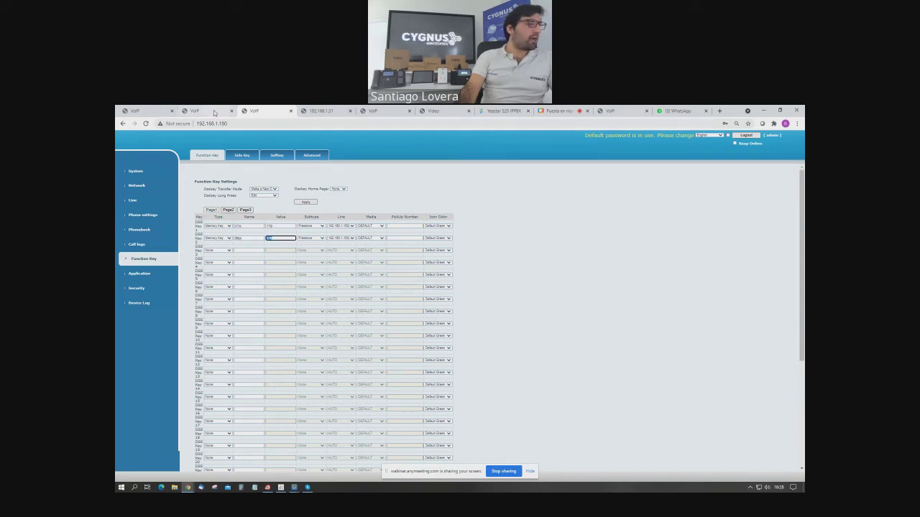
pyautogui.click(276, 240)
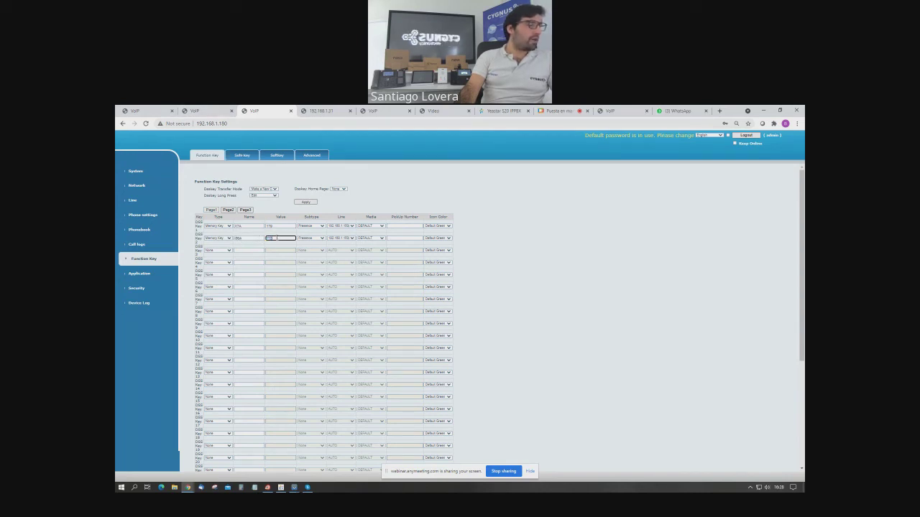
pyautogui.click(305, 239)
pyautogui.click(339, 232)
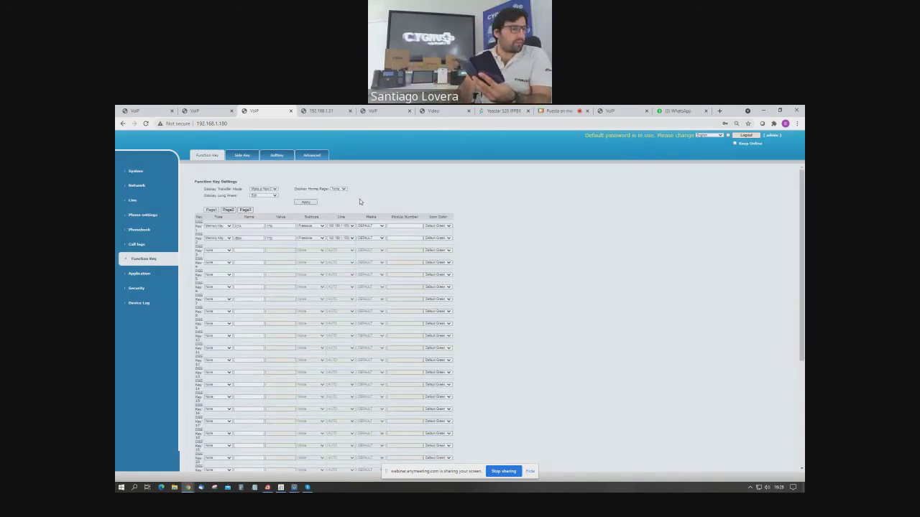
pyautogui.click(316, 460)
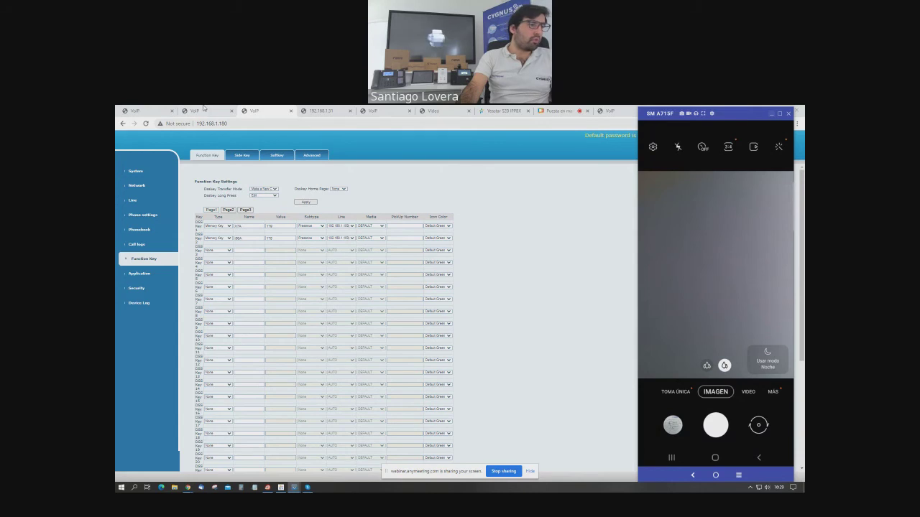
# On the .179 phone, assign function key 1 to the first SIP line and save.
pyautogui.click(204, 110)
pyautogui.click(342, 221)
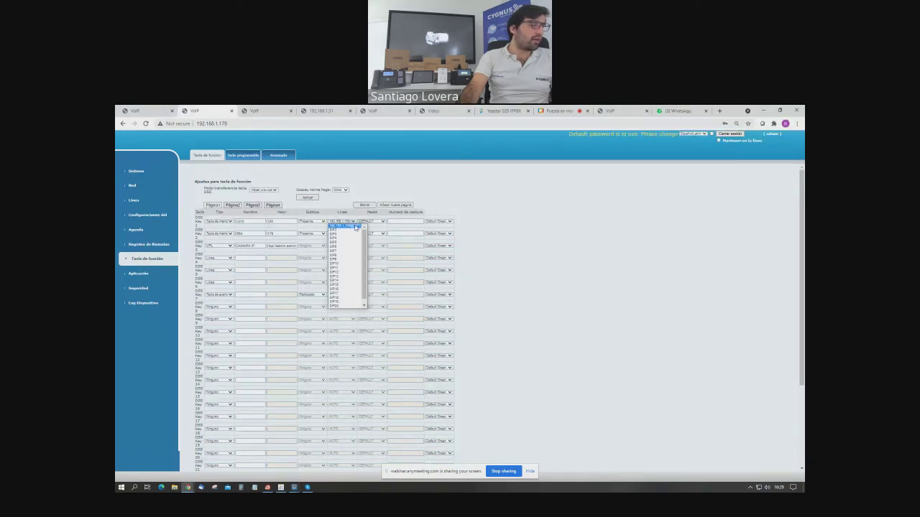
pyautogui.click(352, 226)
pyautogui.click(350, 222)
pyautogui.click(349, 221)
pyautogui.click(352, 223)
pyautogui.click(370, 223)
pyautogui.click(309, 197)
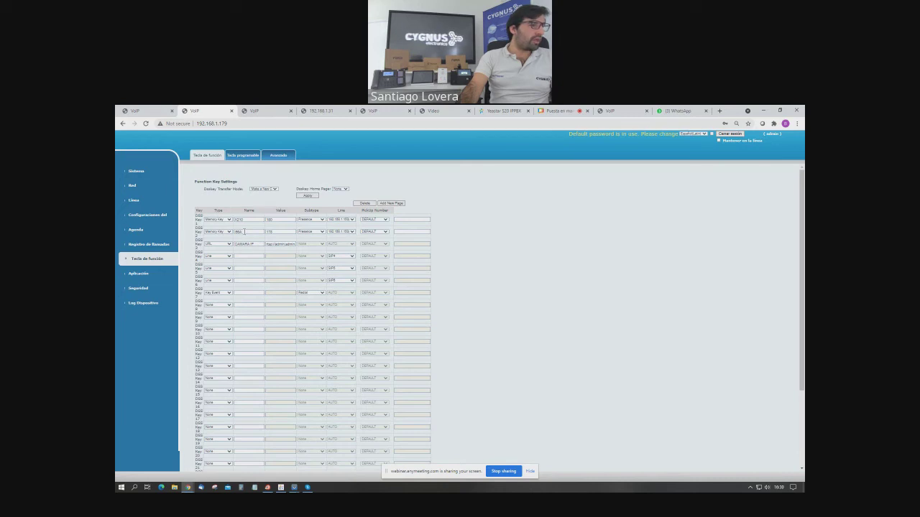
# Check function key 2's name and value, then show the Línea dial plan table.
pyautogui.doubleClick(244, 231)
pyautogui.doubleClick(277, 233)
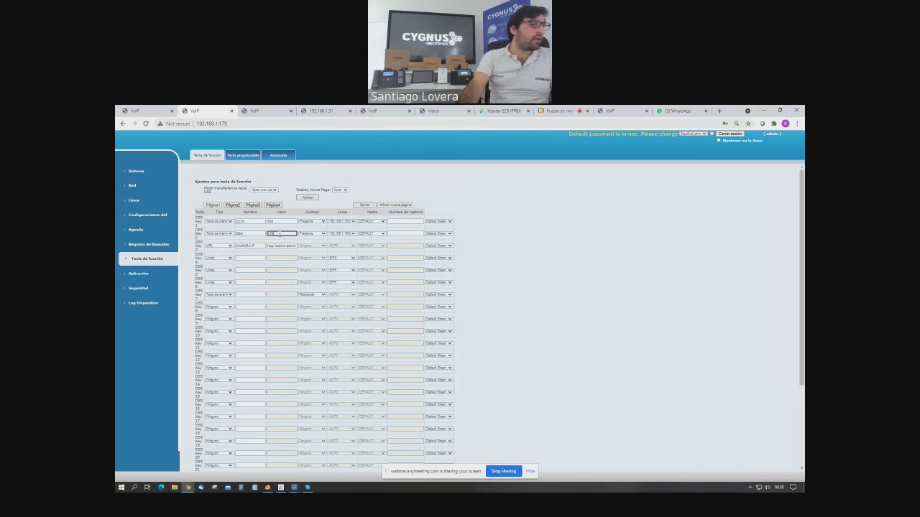
pyautogui.doubleClick(271, 234)
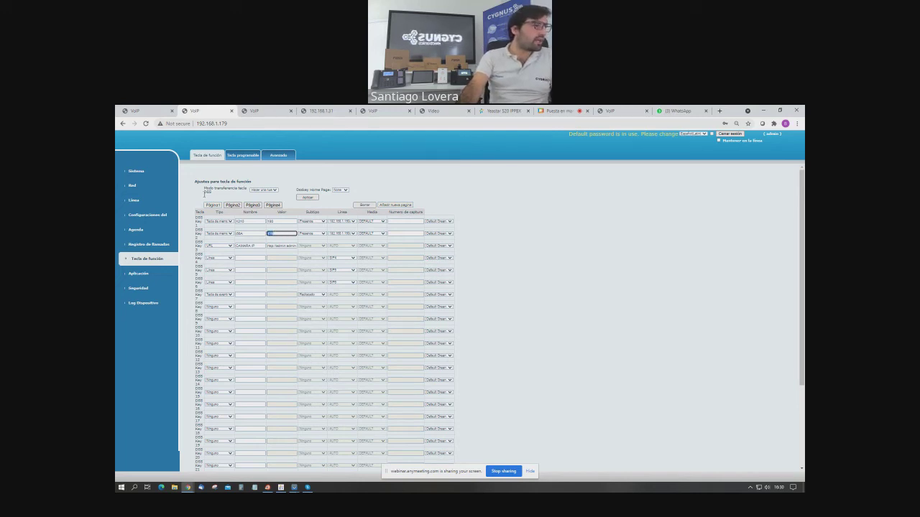
pyautogui.click(152, 203)
pyautogui.click(273, 158)
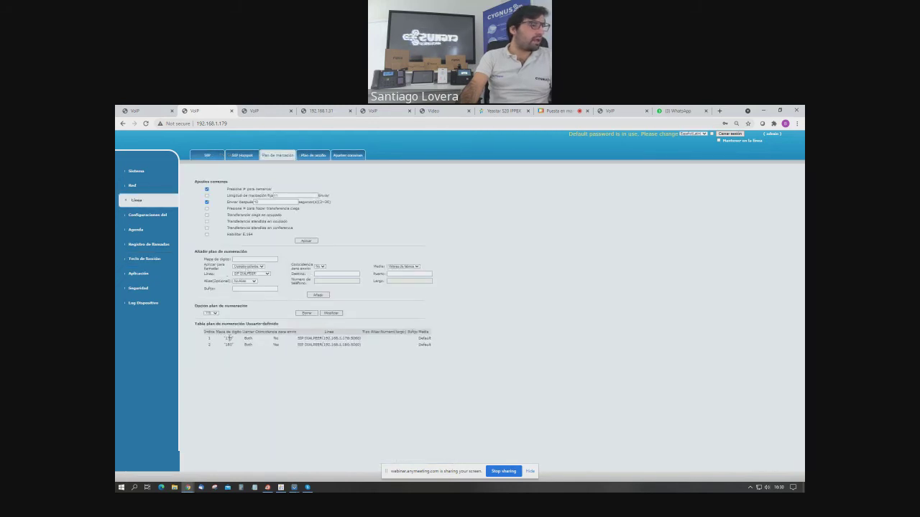
# Open the 179 dial-plan rule to confirm its 192.168.1.179 destination, then return to Tecla de función.
pyautogui.click(211, 313)
pyautogui.click(332, 317)
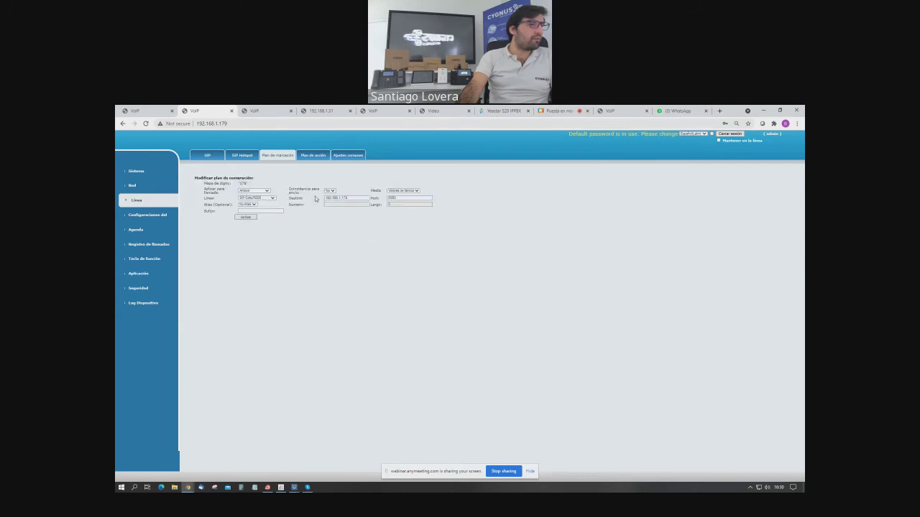
pyautogui.doubleClick(355, 196)
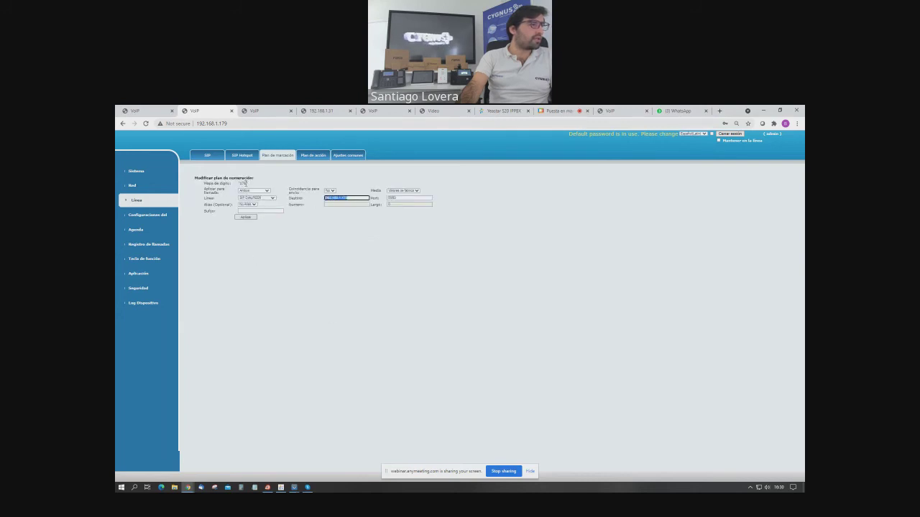
pyautogui.click(147, 259)
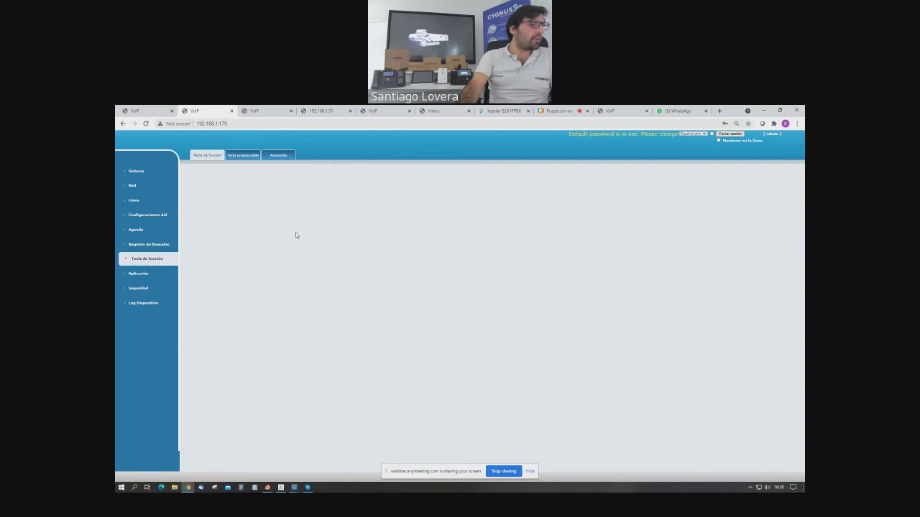
# Set function key 2's value to 176, update the CAMARA IP URL key's 192.168.1 camera address, and apply.
pyautogui.doubleClick(273, 231)
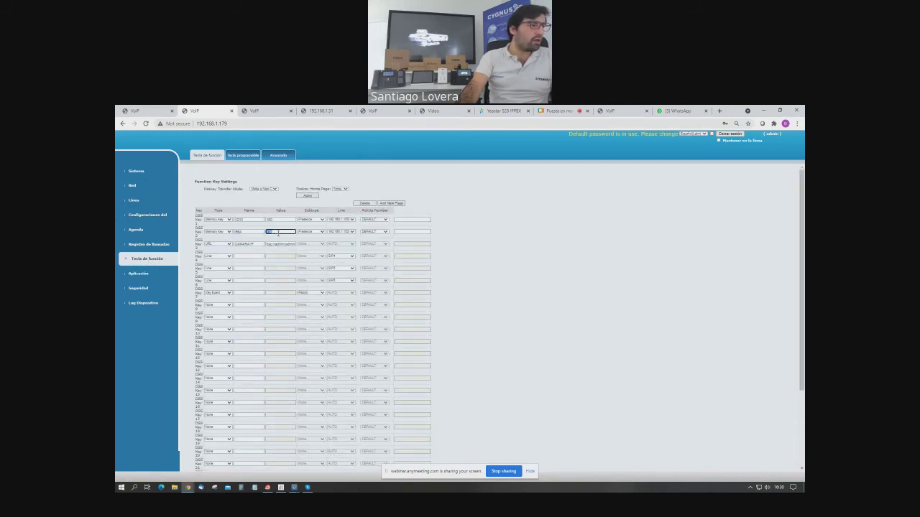
pyautogui.write('176')
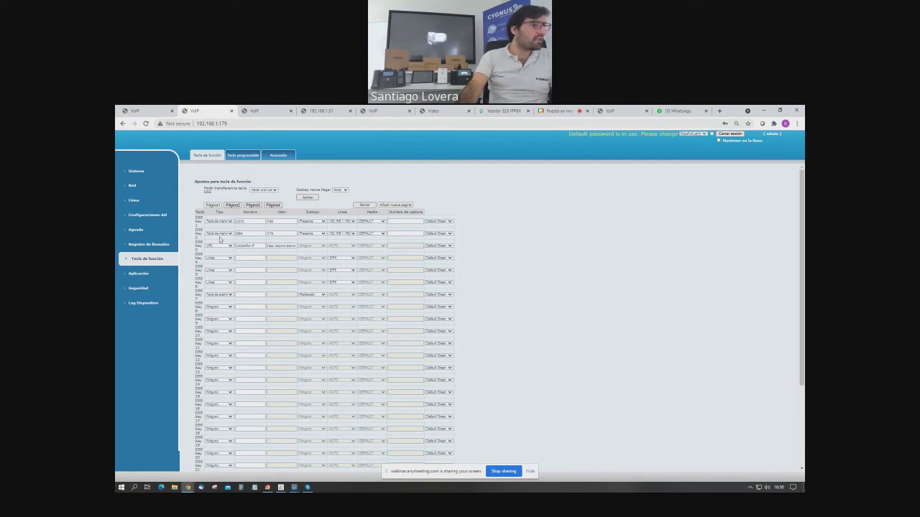
pyautogui.click(228, 249)
pyautogui.click(220, 271)
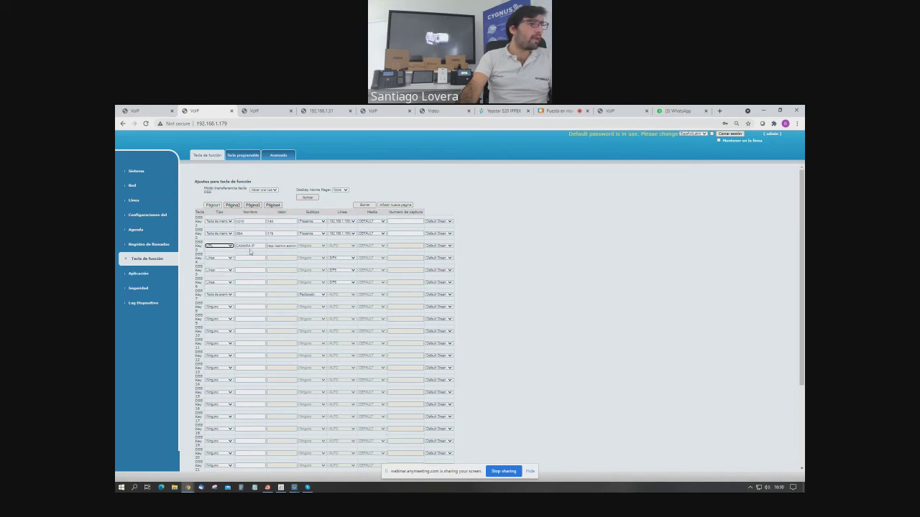
pyautogui.moveTo(259, 246); pyautogui.dragTo(235, 252)
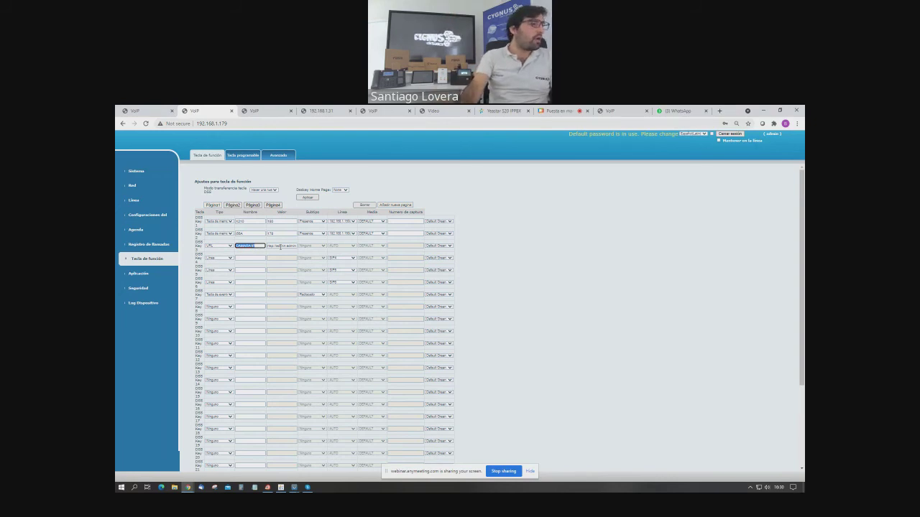
pyautogui.click(281, 246)
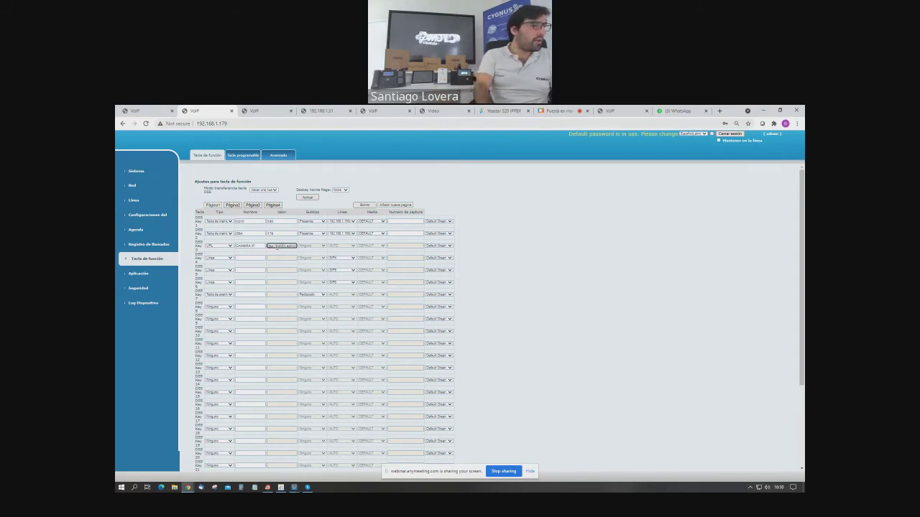
pyautogui.write('192.168.1')
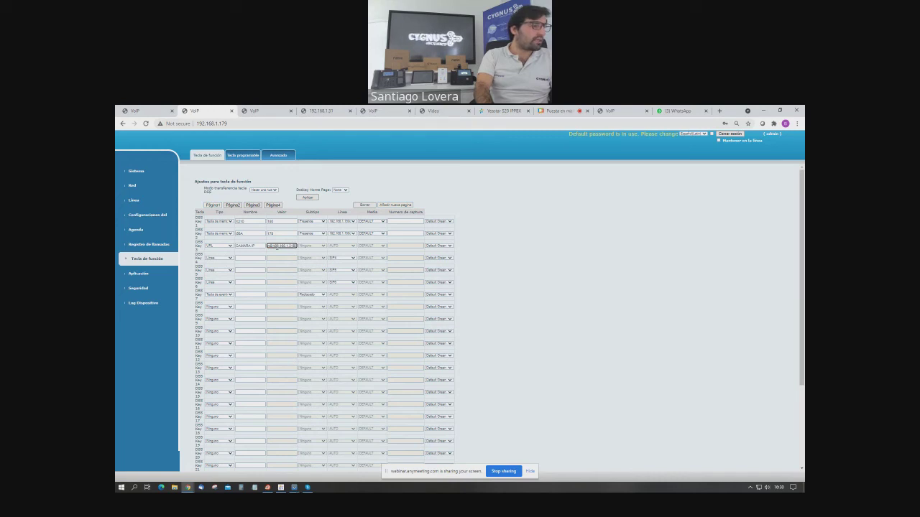
pyautogui.hotkey('ctrl', 'v')
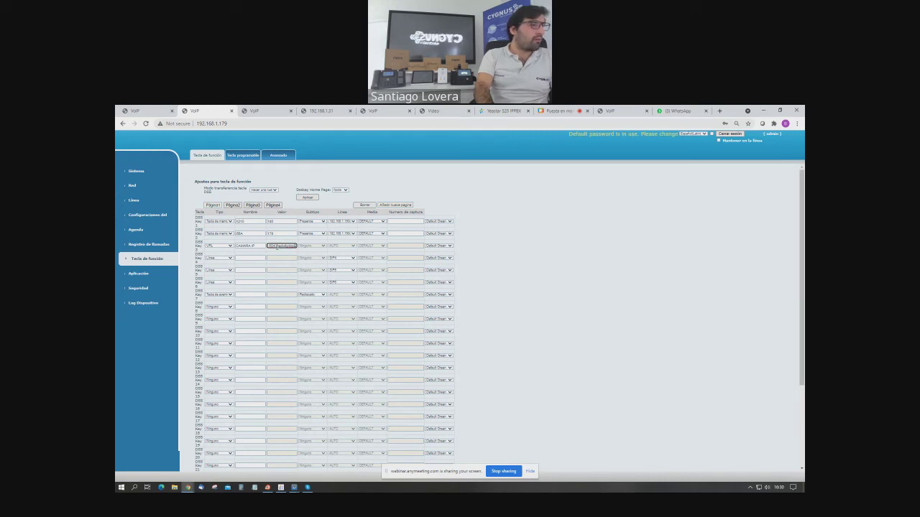
pyautogui.press('Home')
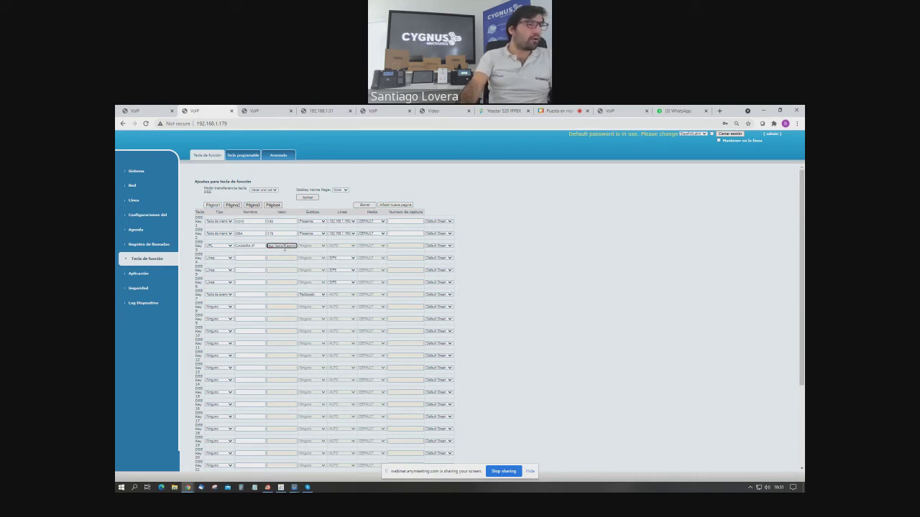
pyautogui.click(309, 199)
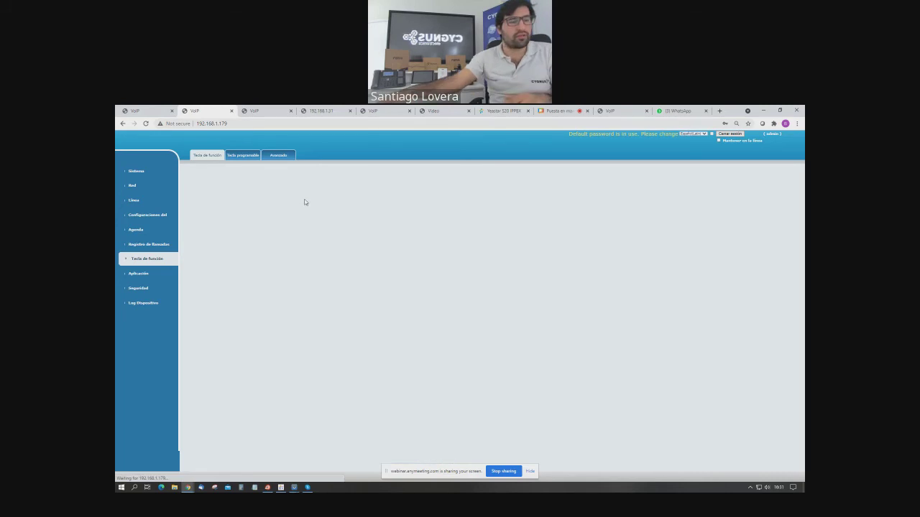
pyautogui.moveTo(294, 487)
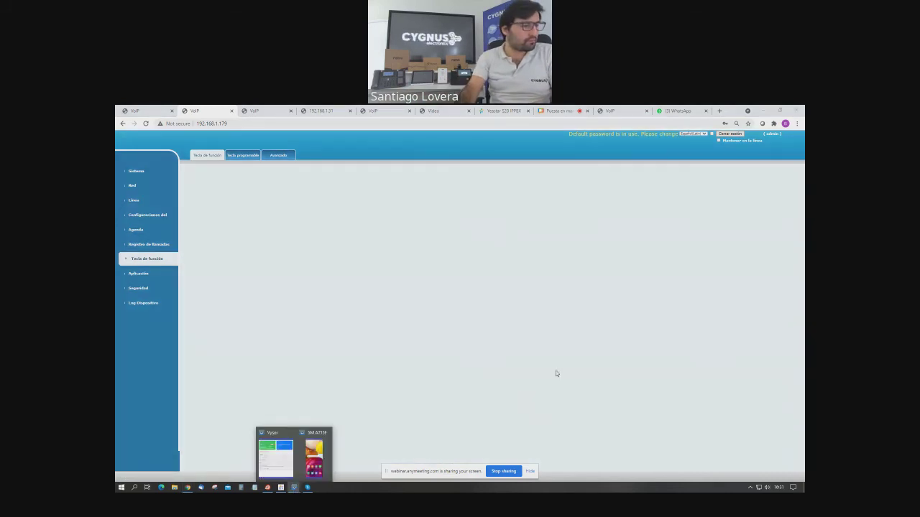
pyautogui.click(316, 456)
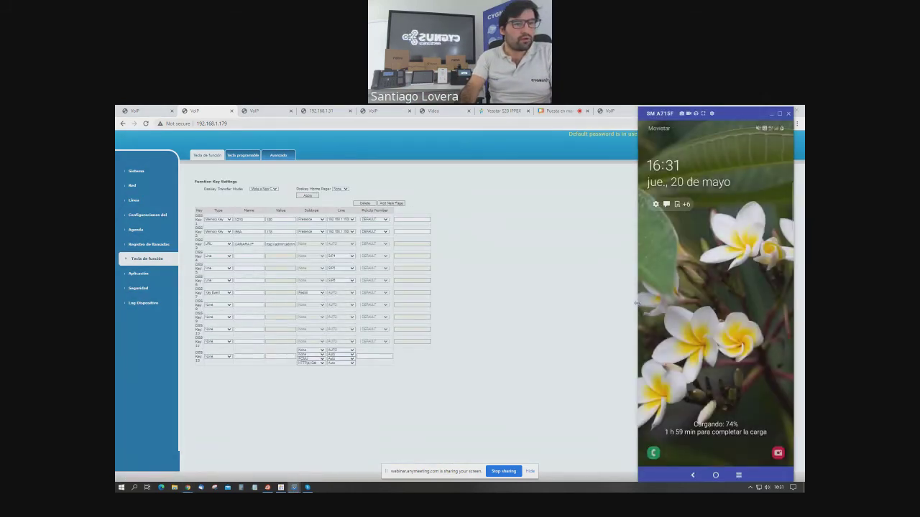
pyautogui.moveTo(638, 302); pyautogui.dragTo(572, 309)
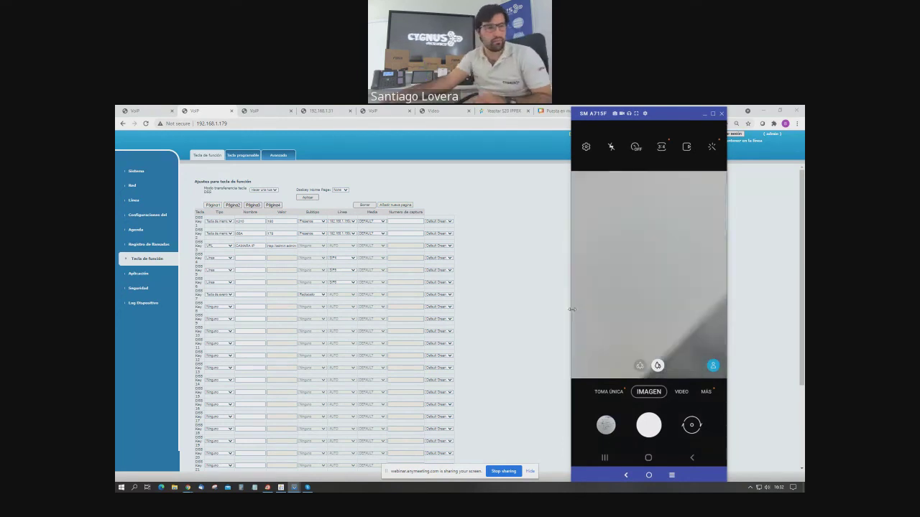
pyautogui.click(704, 116)
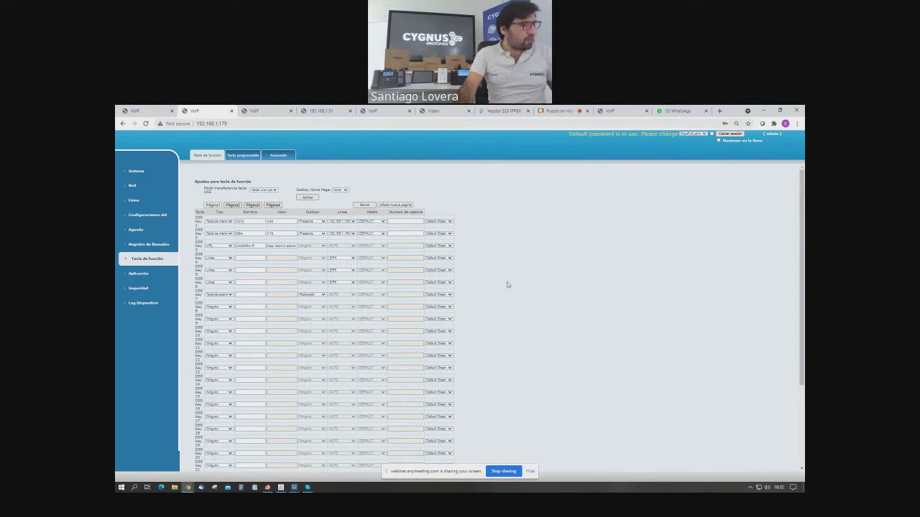
pyautogui.click(555, 111)
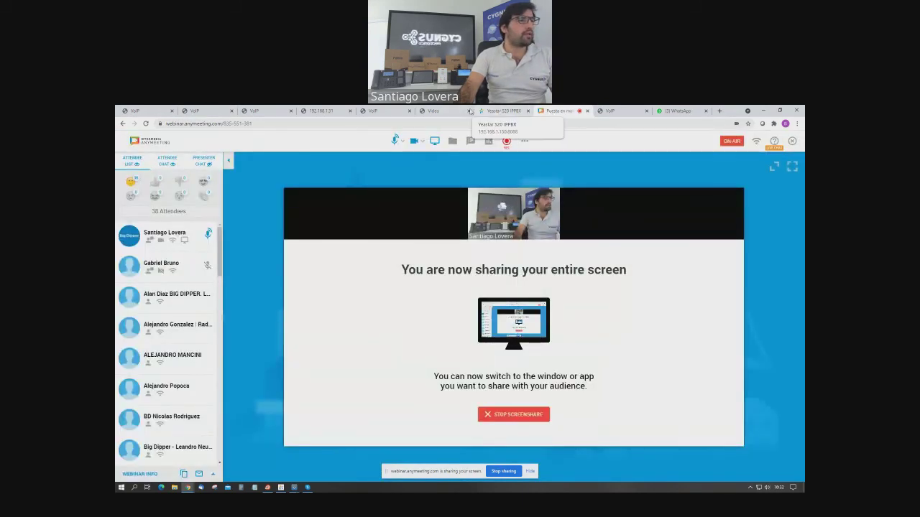
pyautogui.click(215, 111)
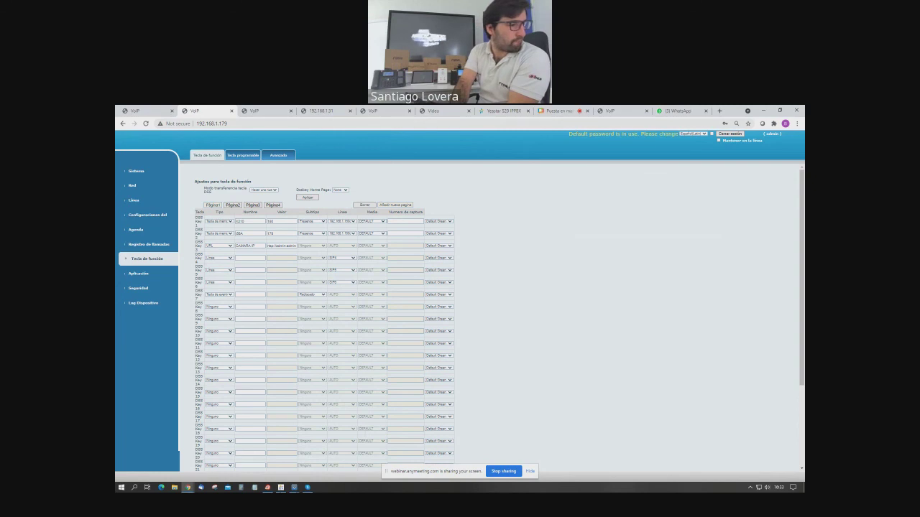
pyautogui.click(294, 487)
pyautogui.click(286, 490)
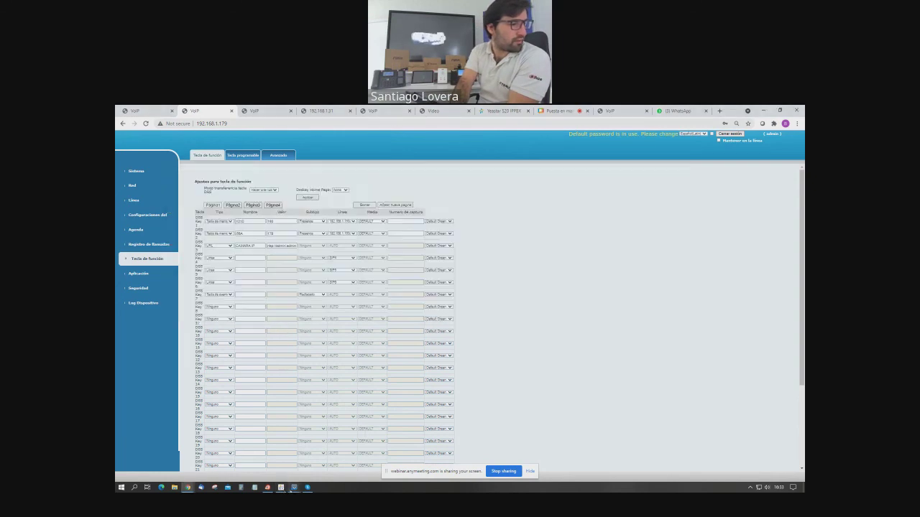
pyautogui.click(294, 487)
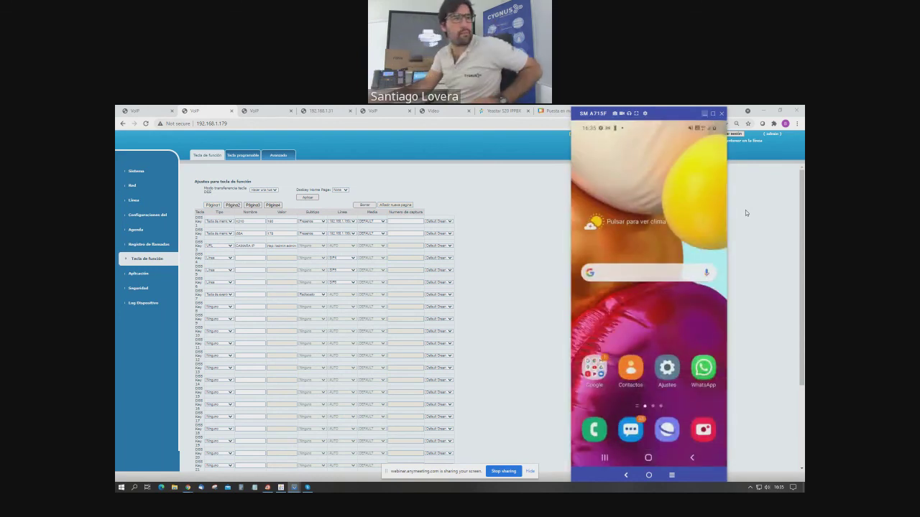
pyautogui.click(703, 114)
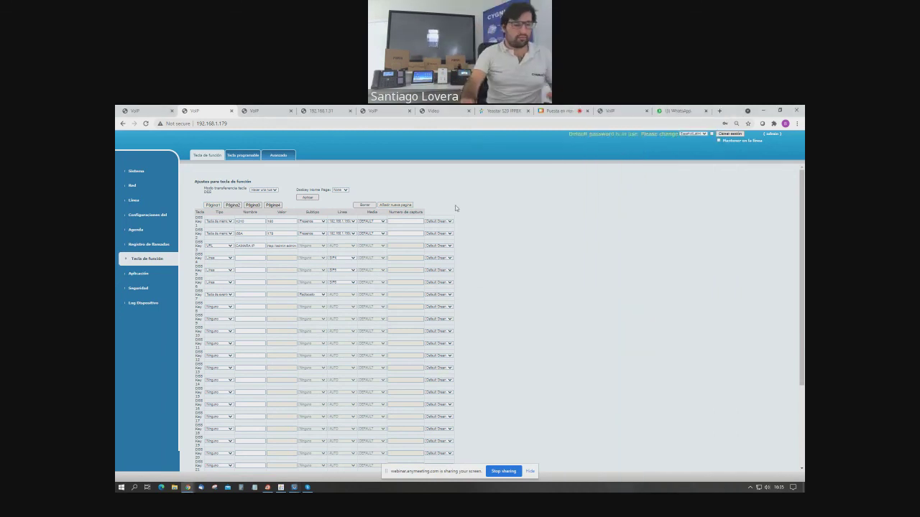